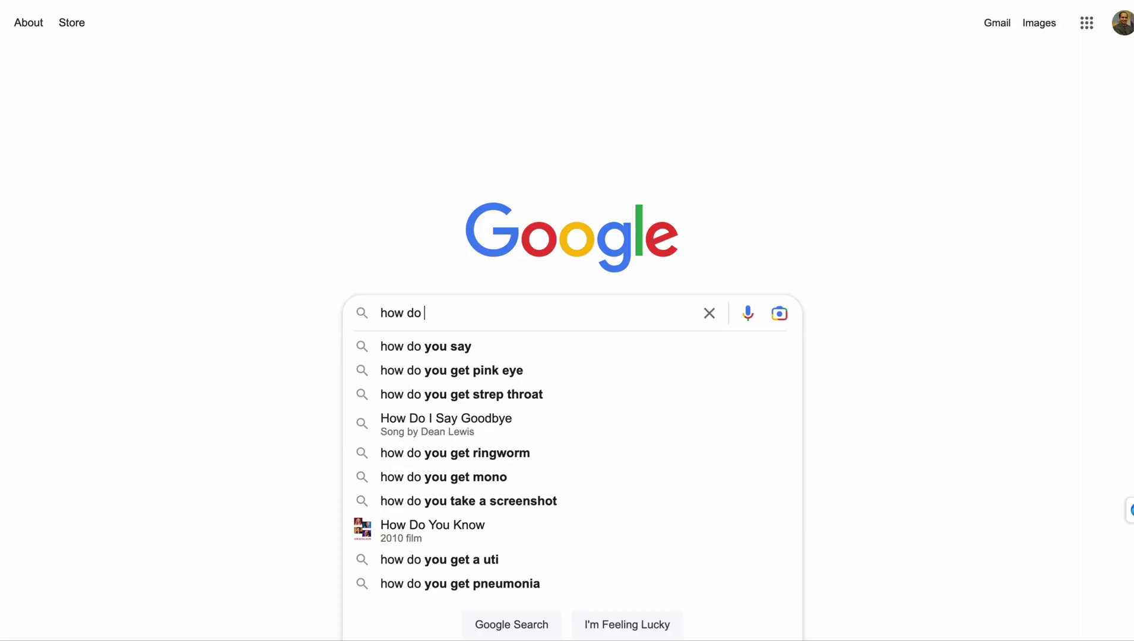
Search 'printers work', circle the featured snippet, then scroll down to the sample keyword table
text(printers work so fast)
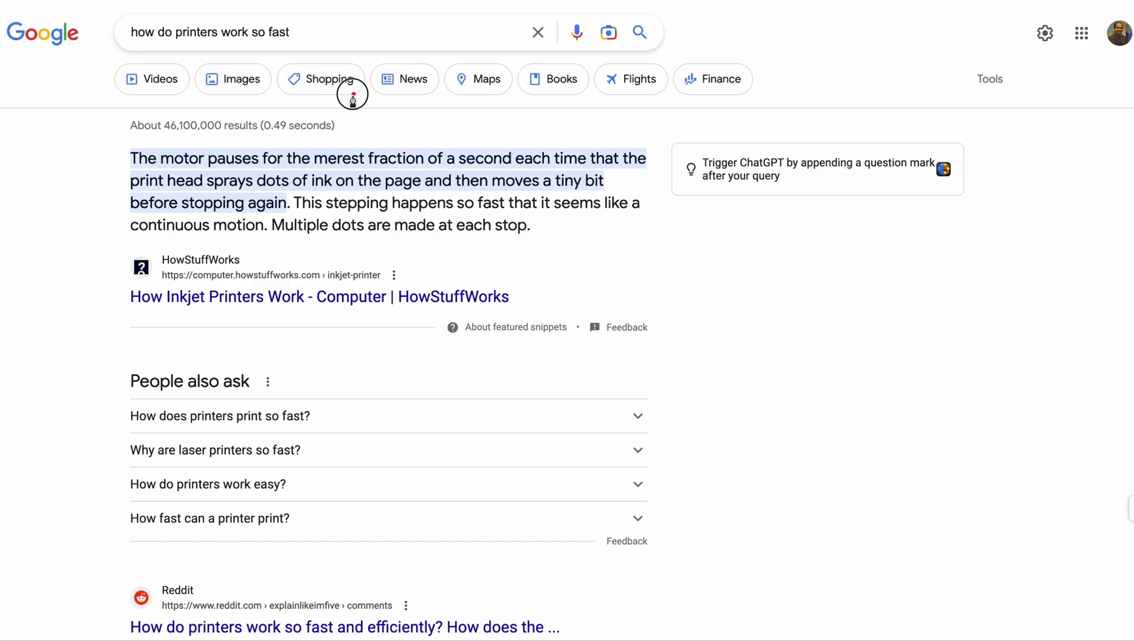
mouse_move(351, 93)
mouse_down()
mouse_move(88, 228)
mouse_move(497, 338)
mouse_move(551, 123)
mouse_up()
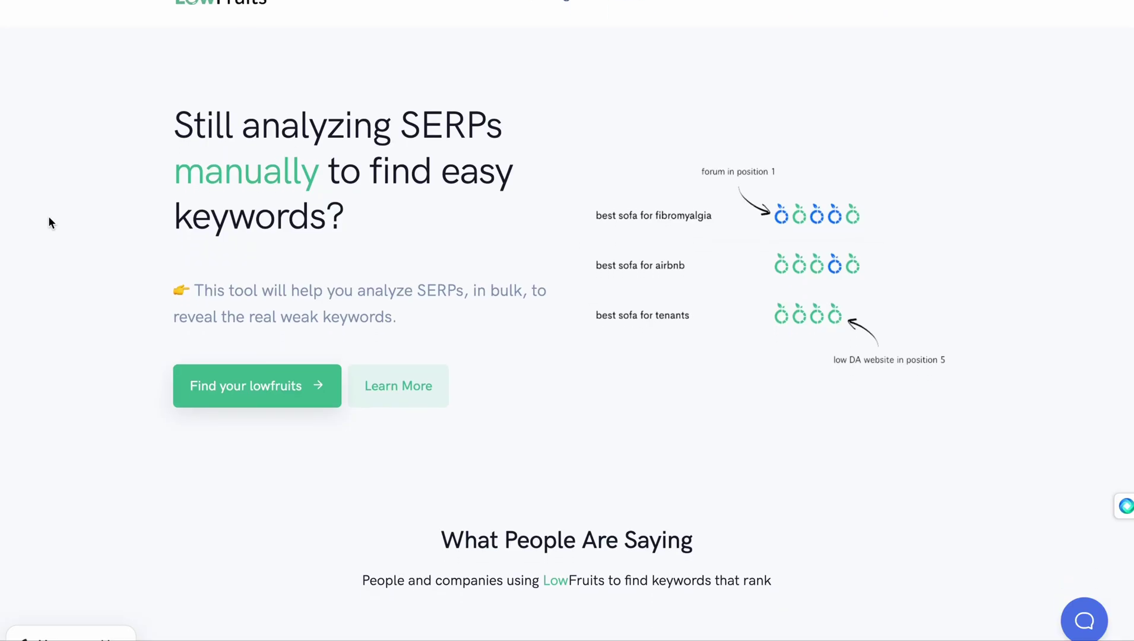
scroll(48, 222, down, 1)
scroll(48, 222, down, 3)
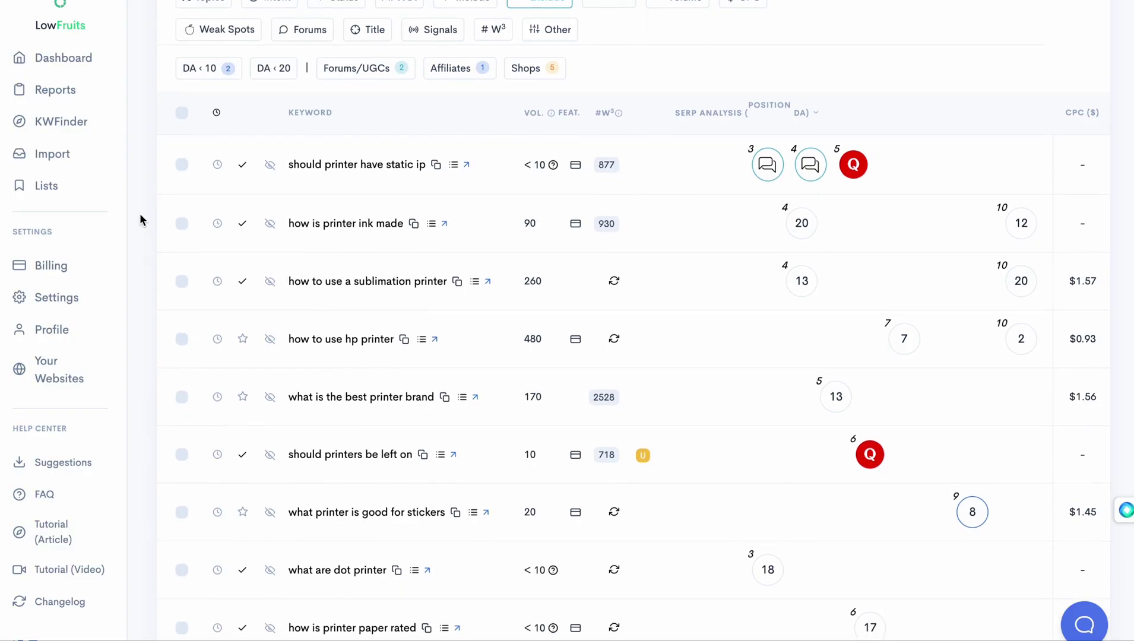
scroll(139, 213, down, 3)
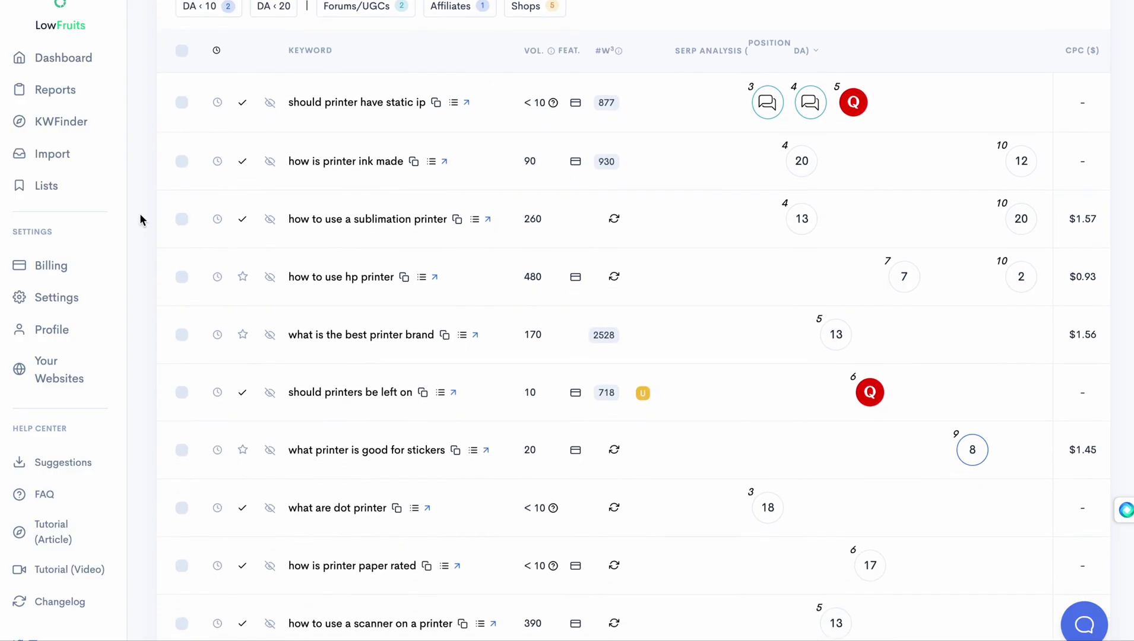
scroll(140, 218, down, 5)
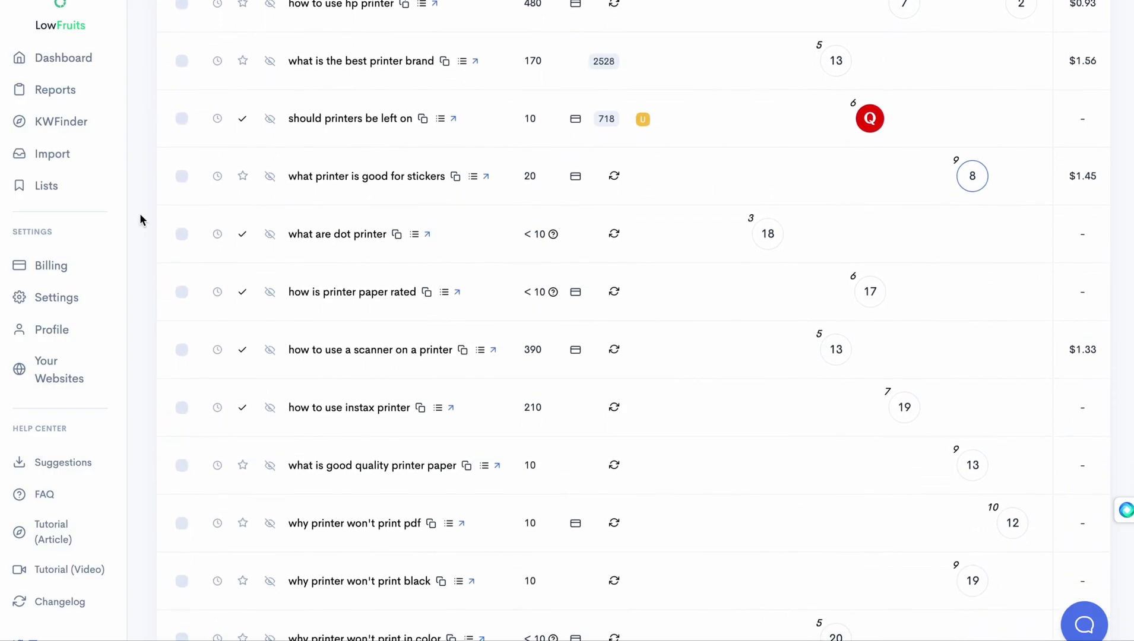
scroll(139, 214, down, 2)
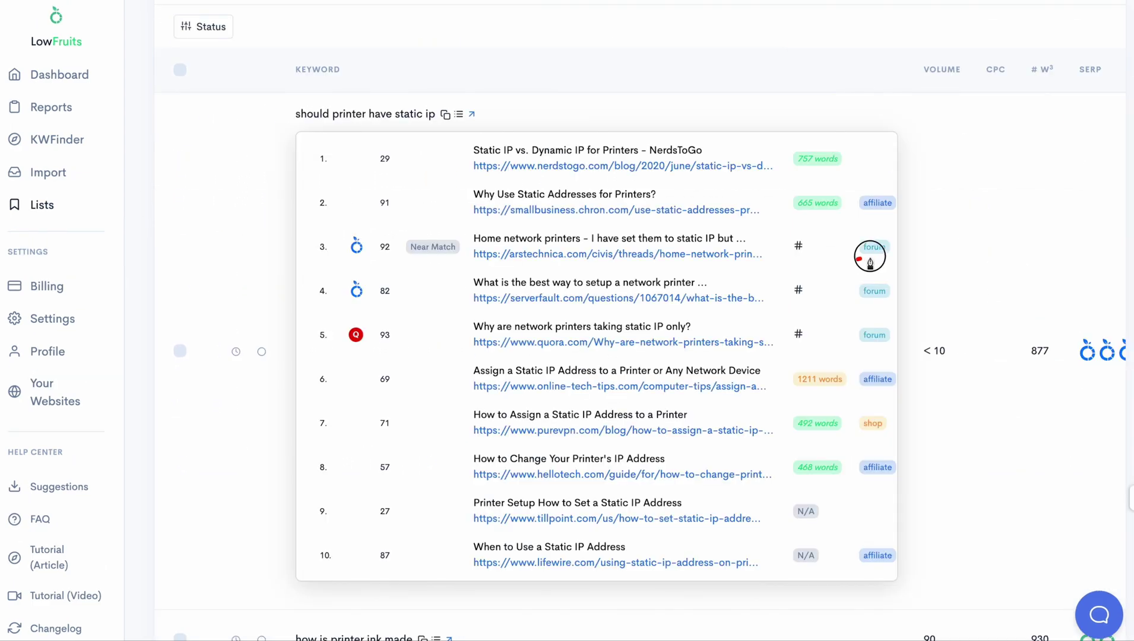
Mark the forum results, the 757- and 468-word tags, and the SERP analysis results
drag(886, 255, 857, 261)
drag(864, 307, 887, 302)
mouse_move(887, 346)
mouse_down()
mouse_move(867, 350)
mouse_move(892, 357)
mouse_up()
mouse_move(824, 143)
mouse_down()
mouse_move(799, 144)
mouse_move(812, 165)
mouse_move(850, 147)
mouse_move(815, 152)
mouse_up()
mouse_move(805, 447)
mouse_down()
mouse_move(784, 458)
mouse_move(817, 485)
mouse_move(843, 456)
mouse_up()
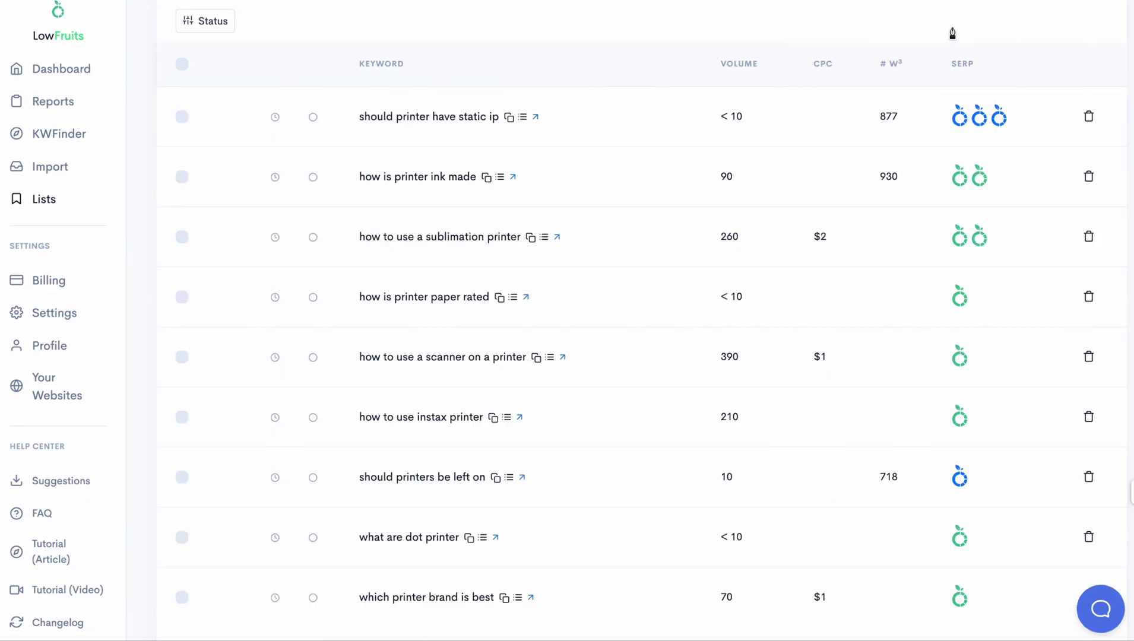
mouse_move(946, 31)
mouse_down()
mouse_move(904, 180)
mouse_move(924, 304)
mouse_move(1033, 213)
mouse_move(989, 36)
mouse_move(942, 25)
mouse_up()
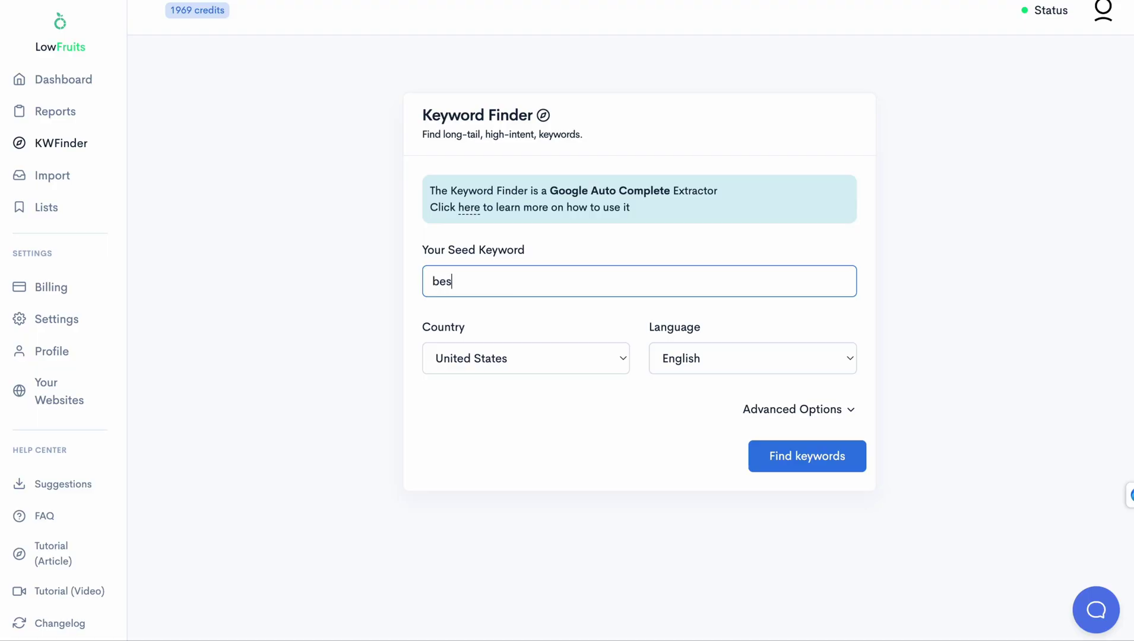
text(t printers for ")
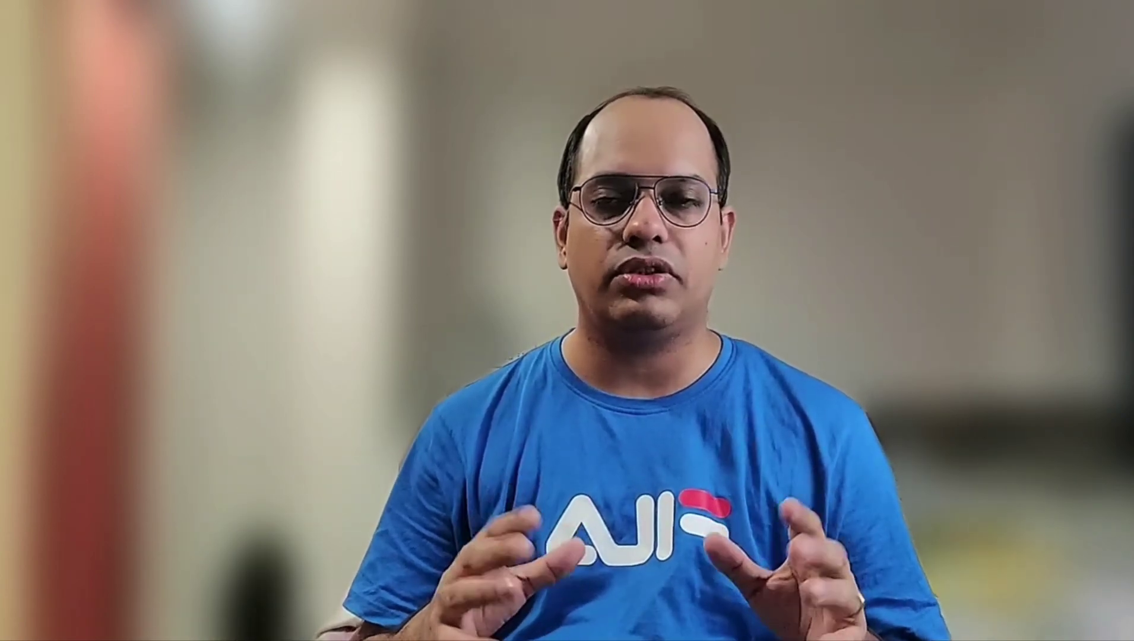
text(Shro)
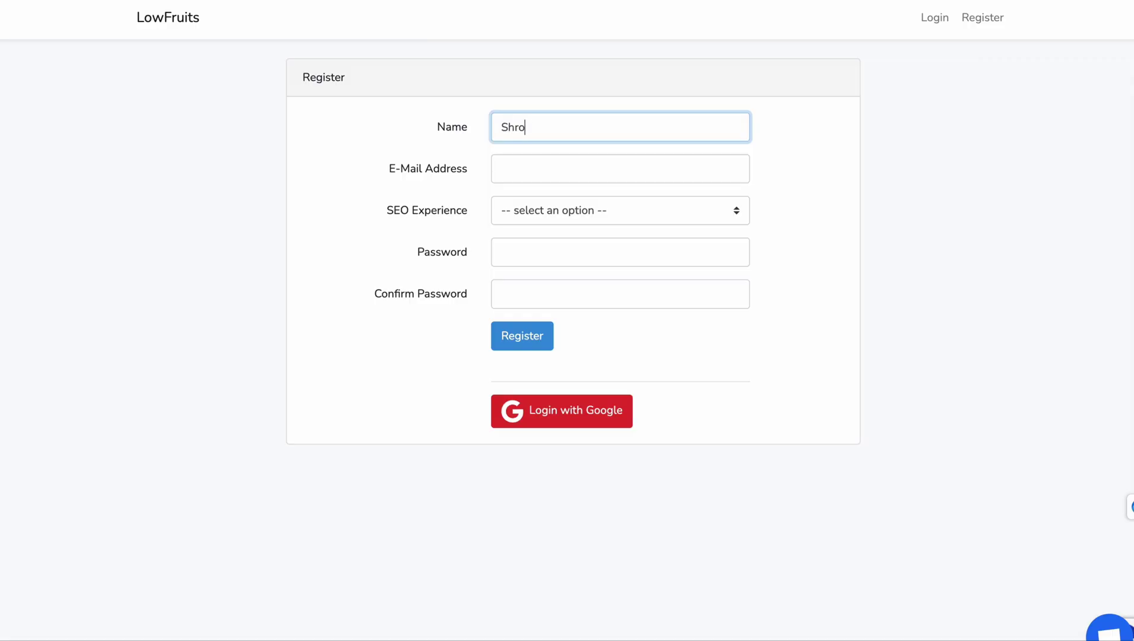
text(t Katewa)
click(620, 168)
text(enter your email ad)
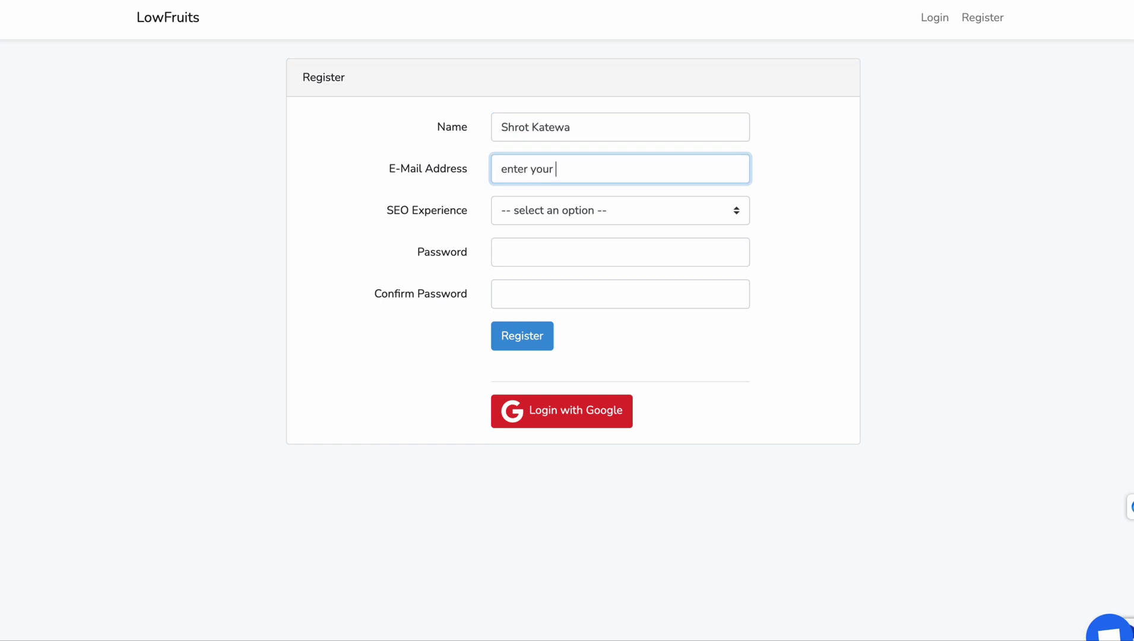
text(dress)
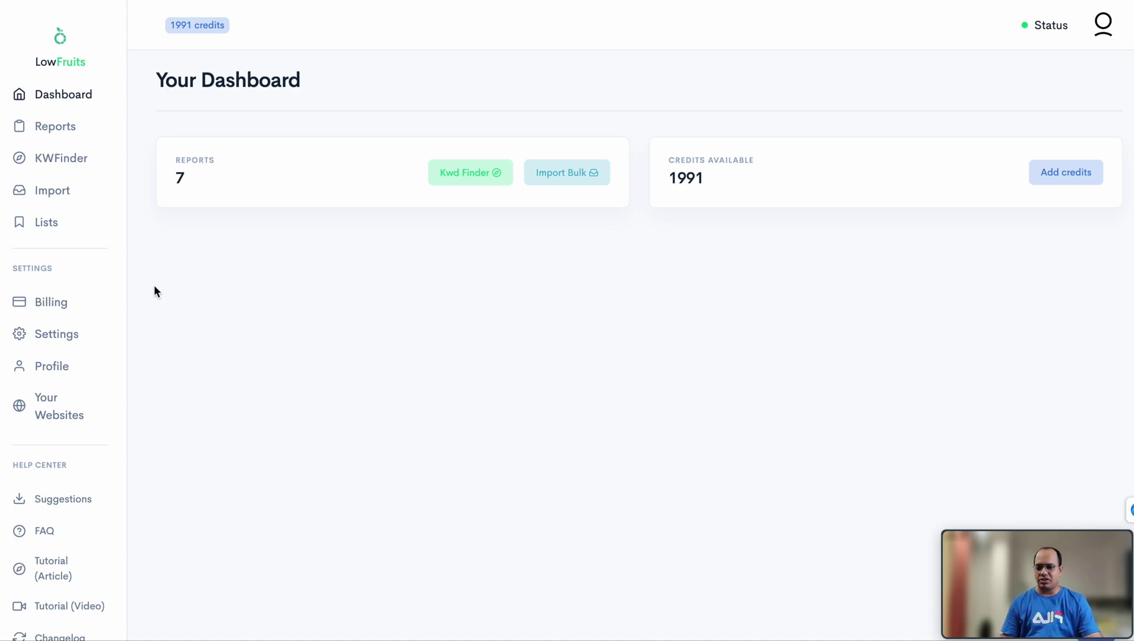
Open the Keyword Finder and enter 'printer' as the seed keyword
click(52, 159)
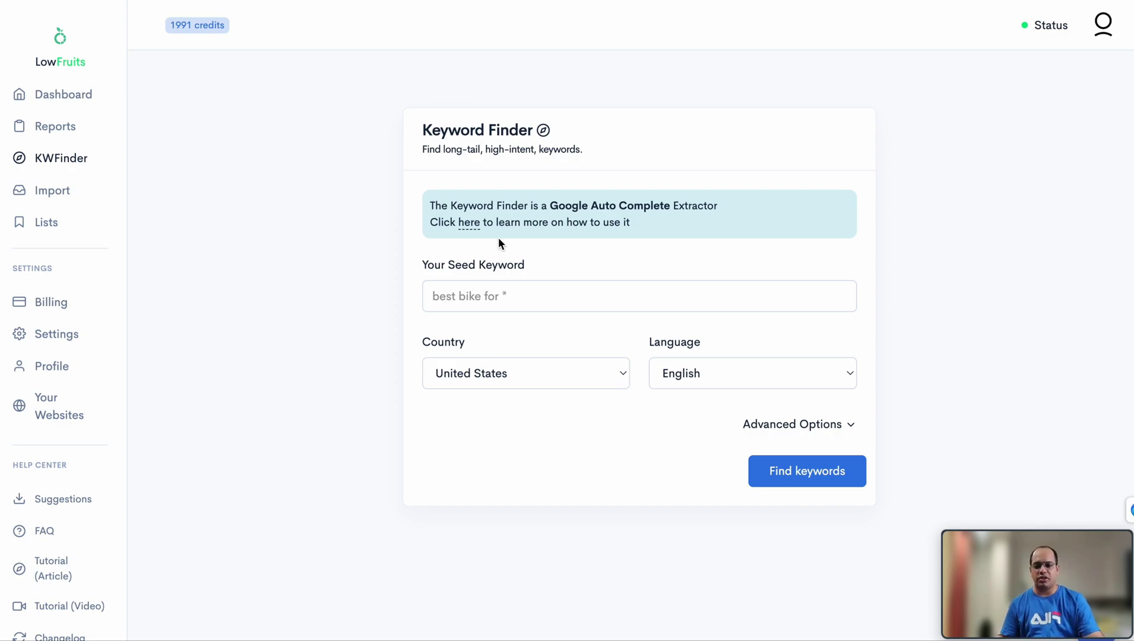
click(499, 295)
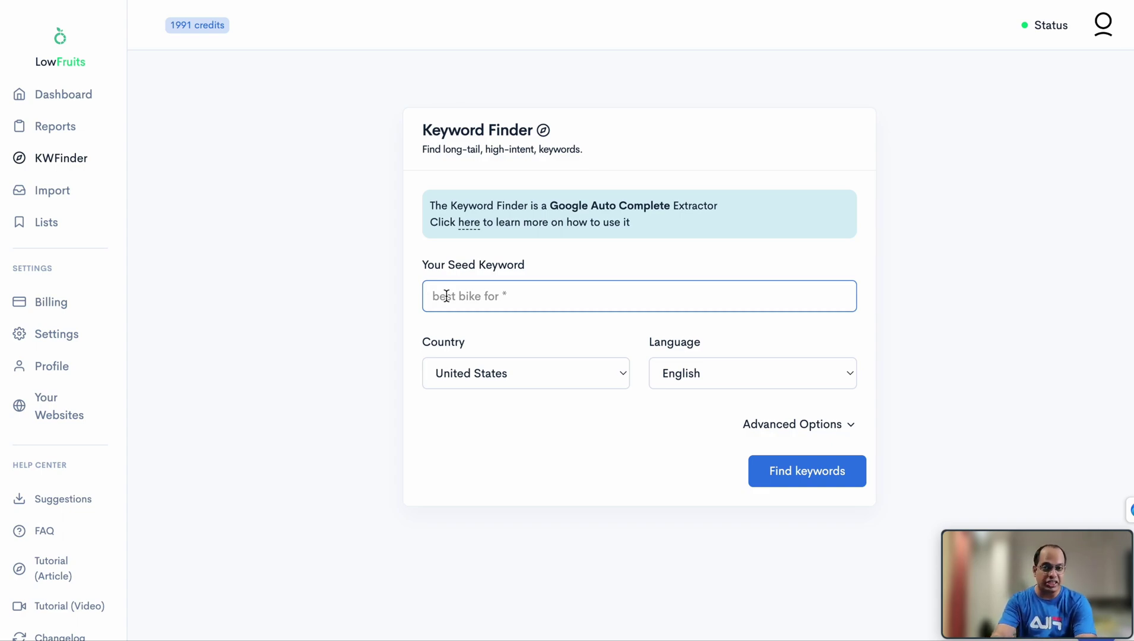
text(printer)
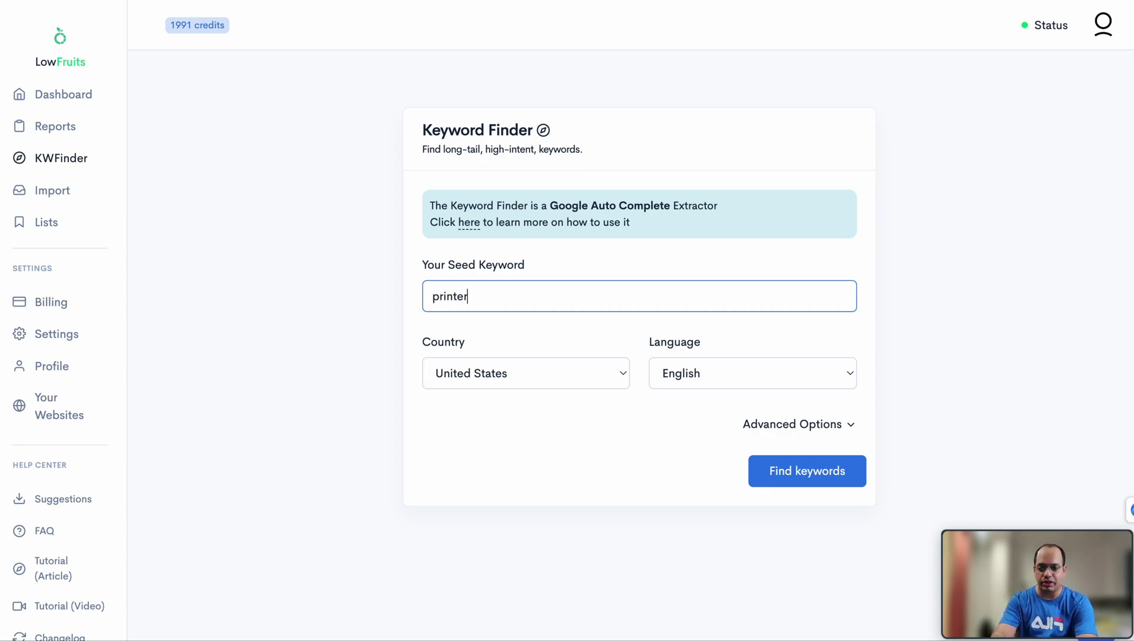
Under Advanced Options tick Extract PAA and Extract Related queries, then run the 'printer' search
click(843, 432)
scroll(385, 355, down, 5)
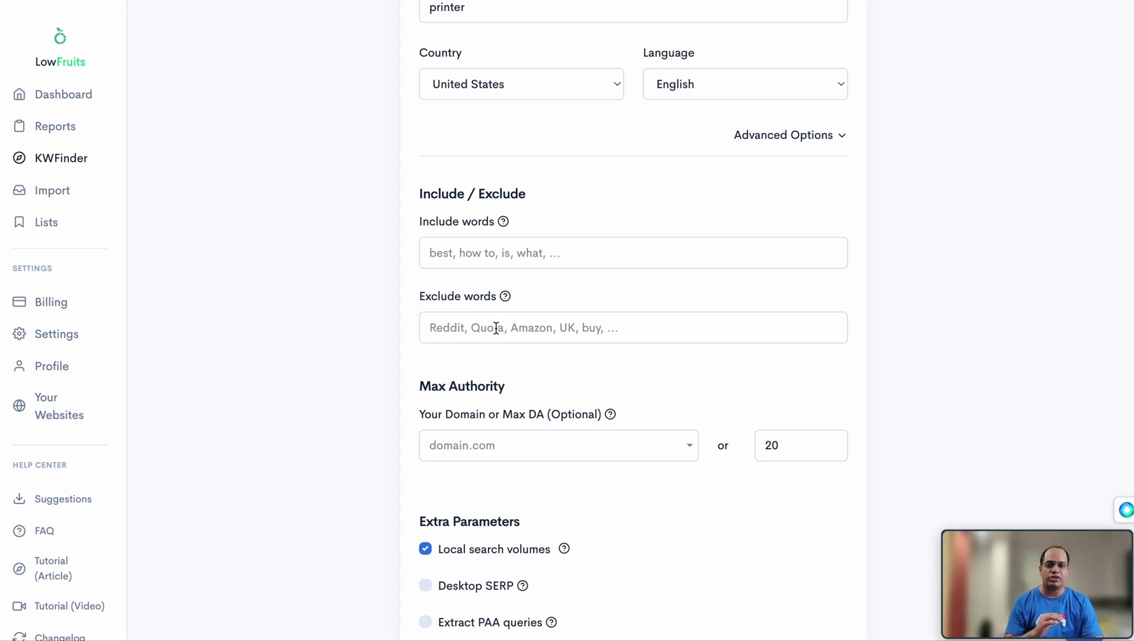
scroll(534, 336, down, 5)
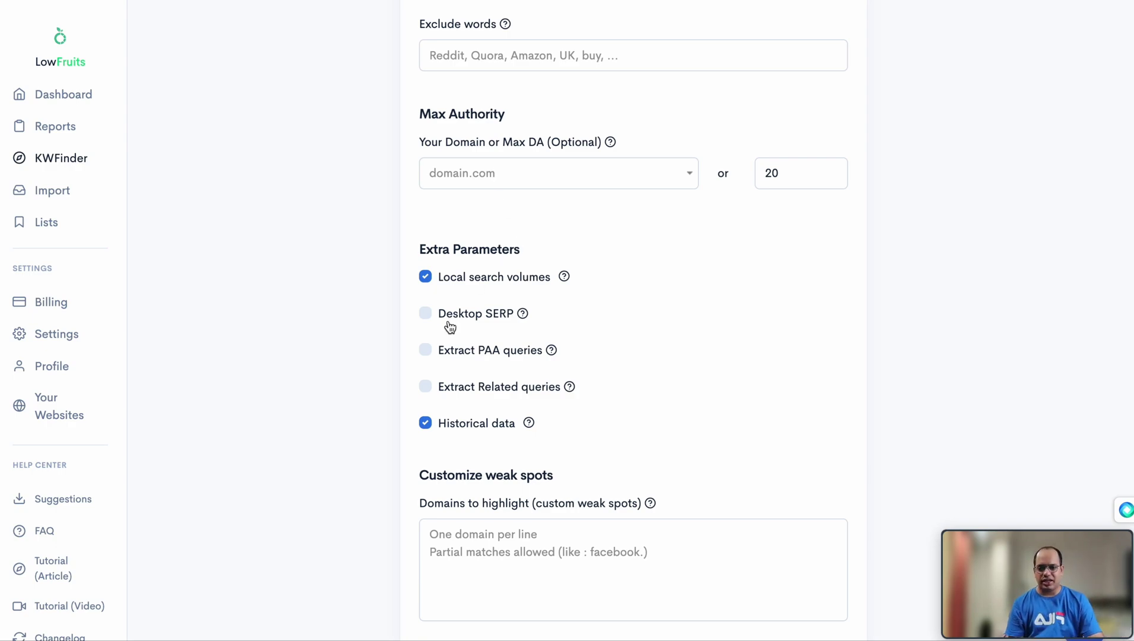
click(425, 353)
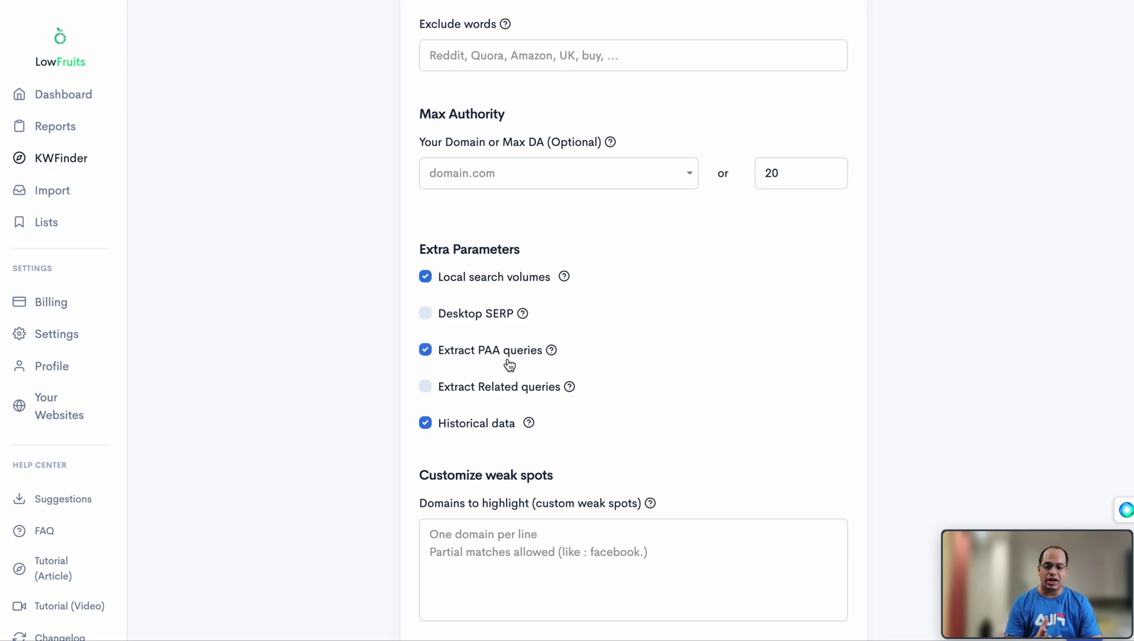
click(425, 389)
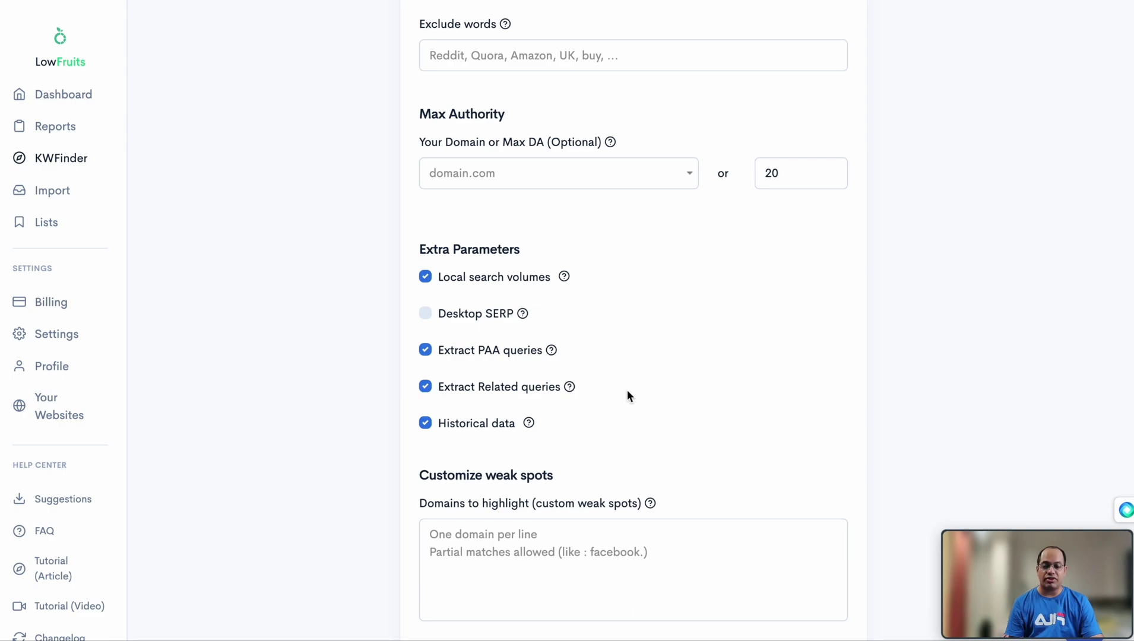
scroll(626, 390, down, 1)
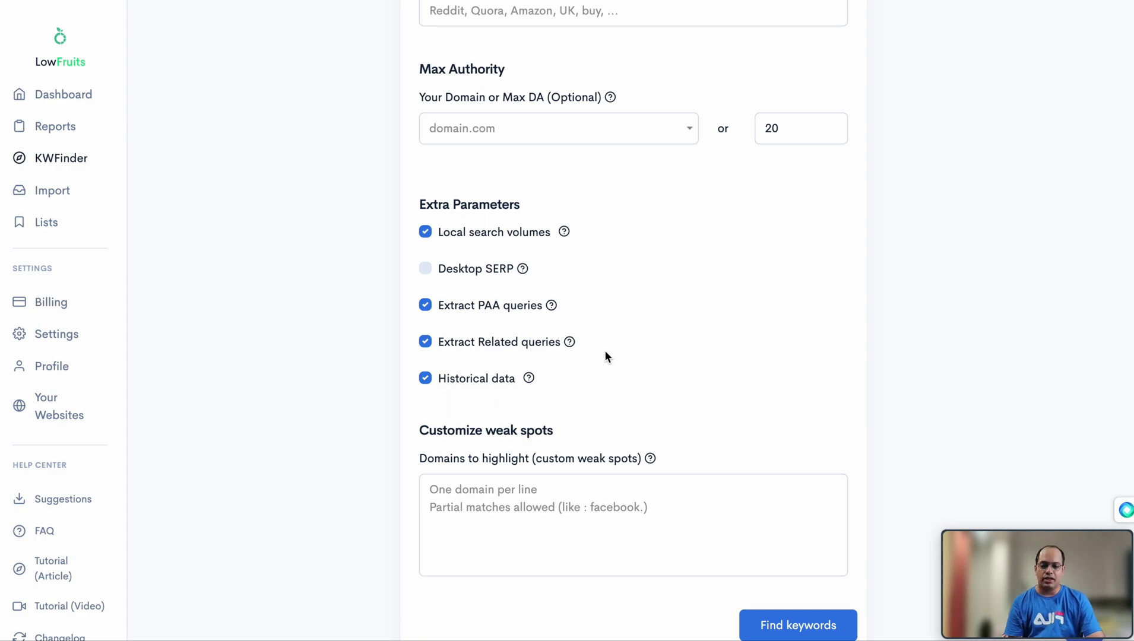
click(800, 627)
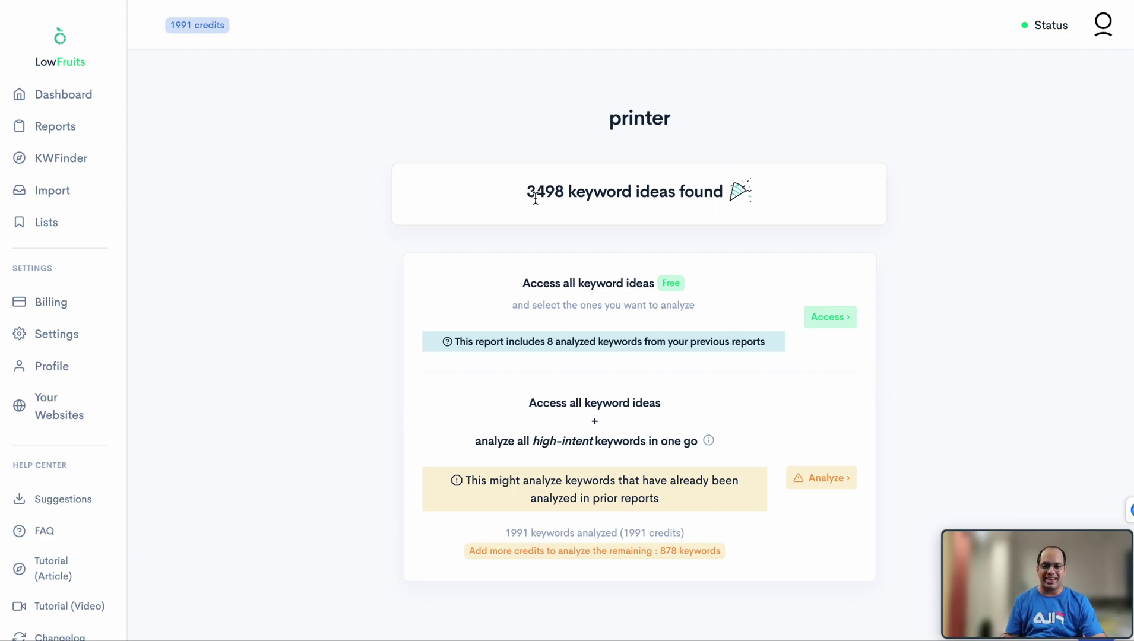
Highlight the 3498 keyword ideas found, then open the full list of keyword ideas
drag(526, 193, 566, 193)
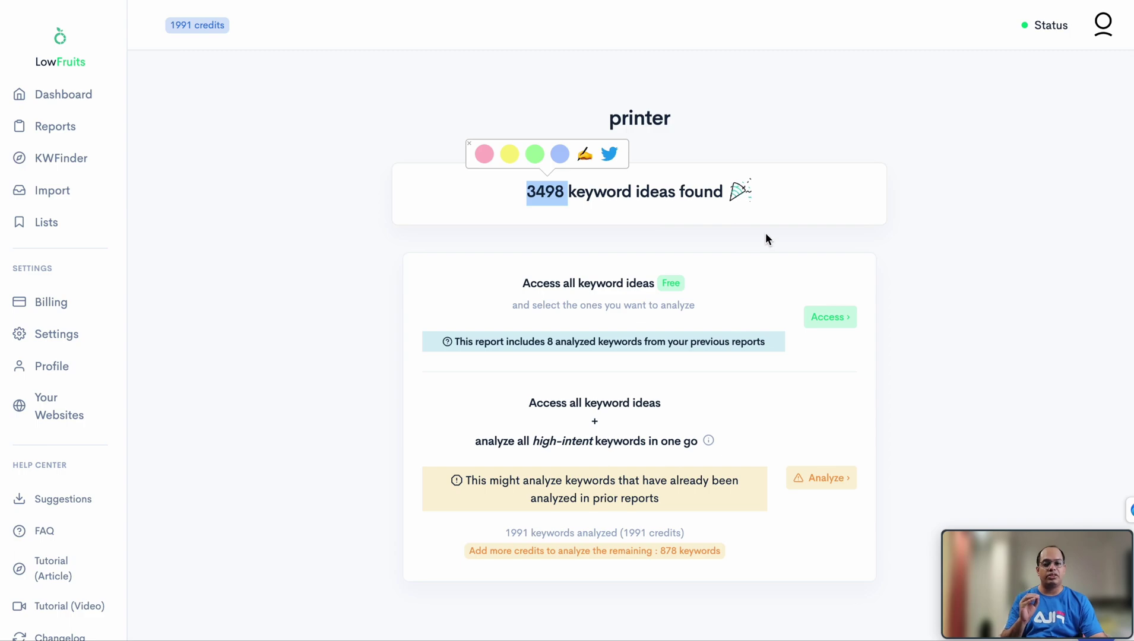
click(982, 392)
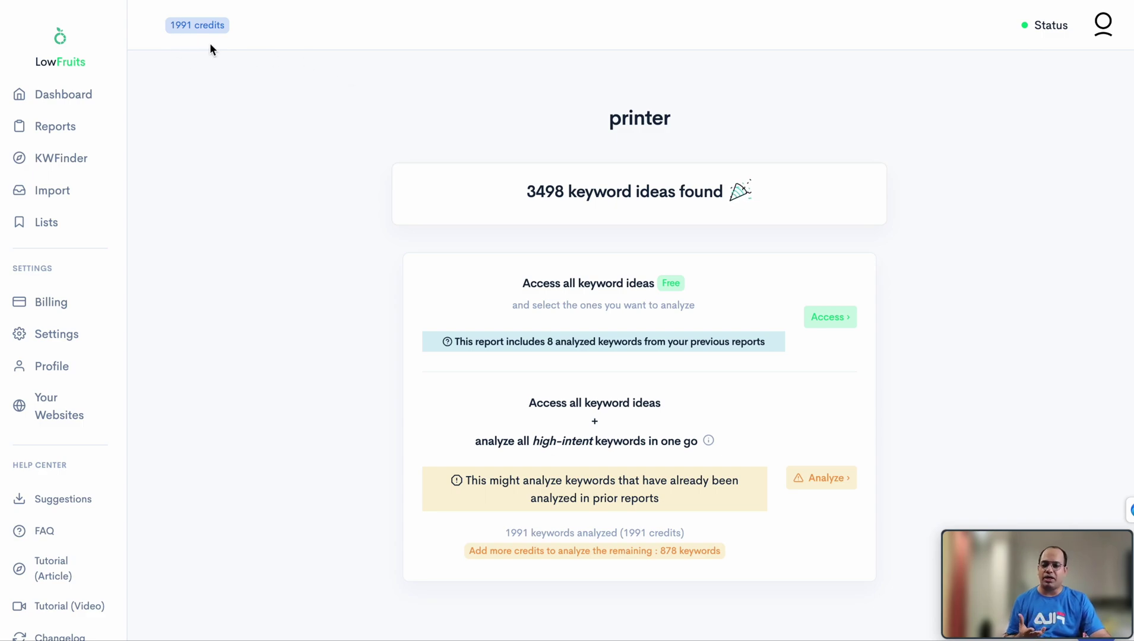
click(825, 320)
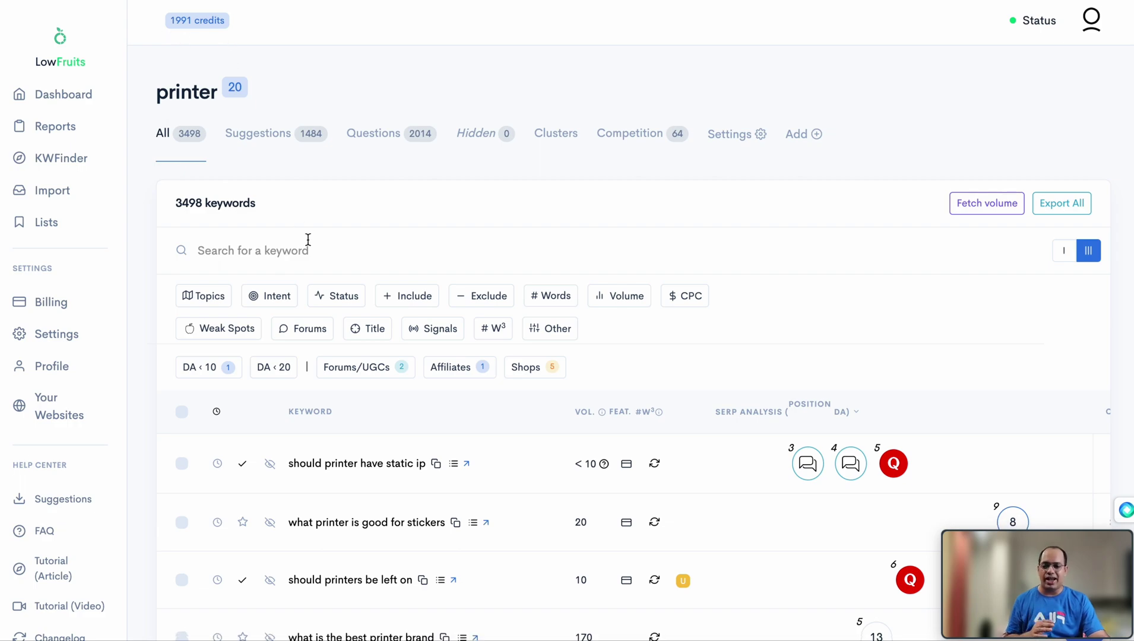
Jump to page 4, then page 9 of the printer keyword list
scroll(305, 240, down, 7)
scroll(308, 244, down, 10)
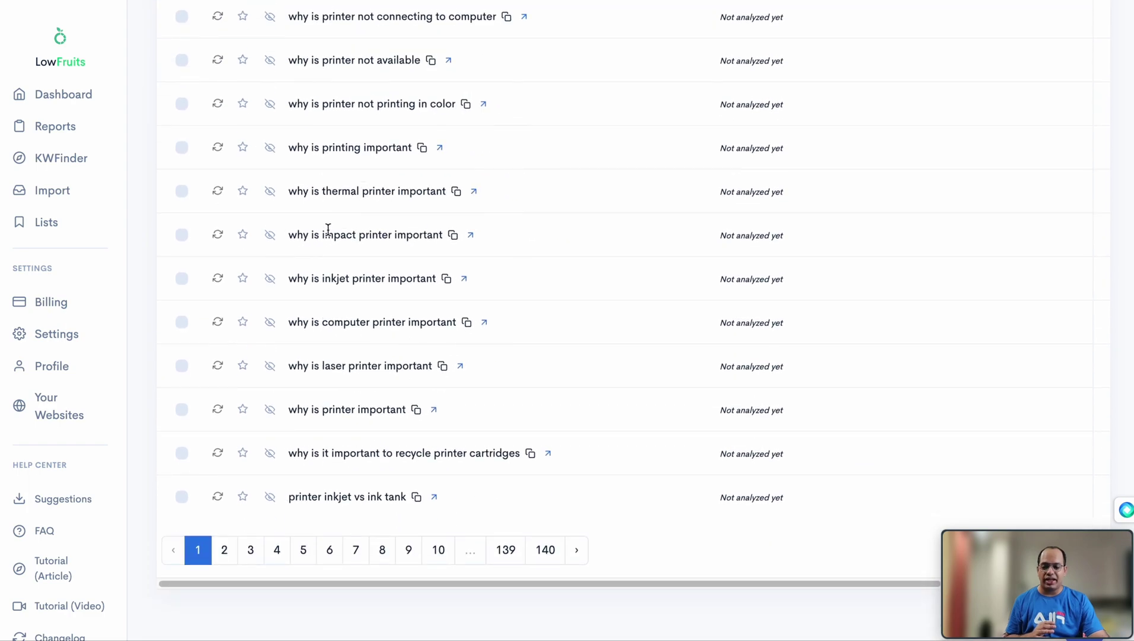
scroll(331, 230, up, 17)
scroll(331, 230, down, 17)
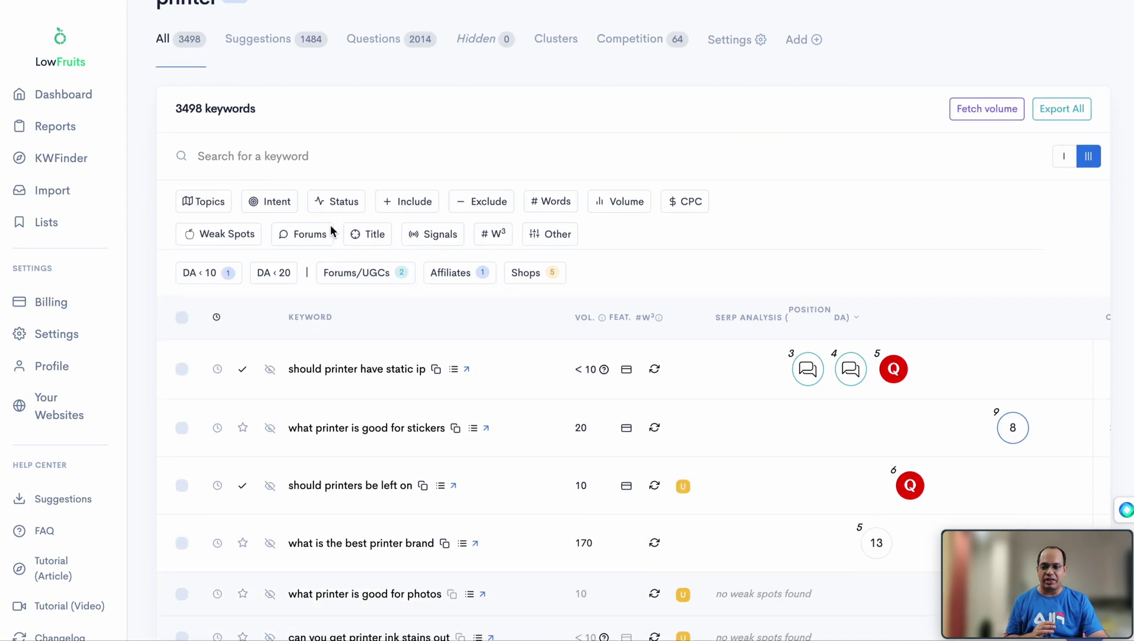
click(277, 551)
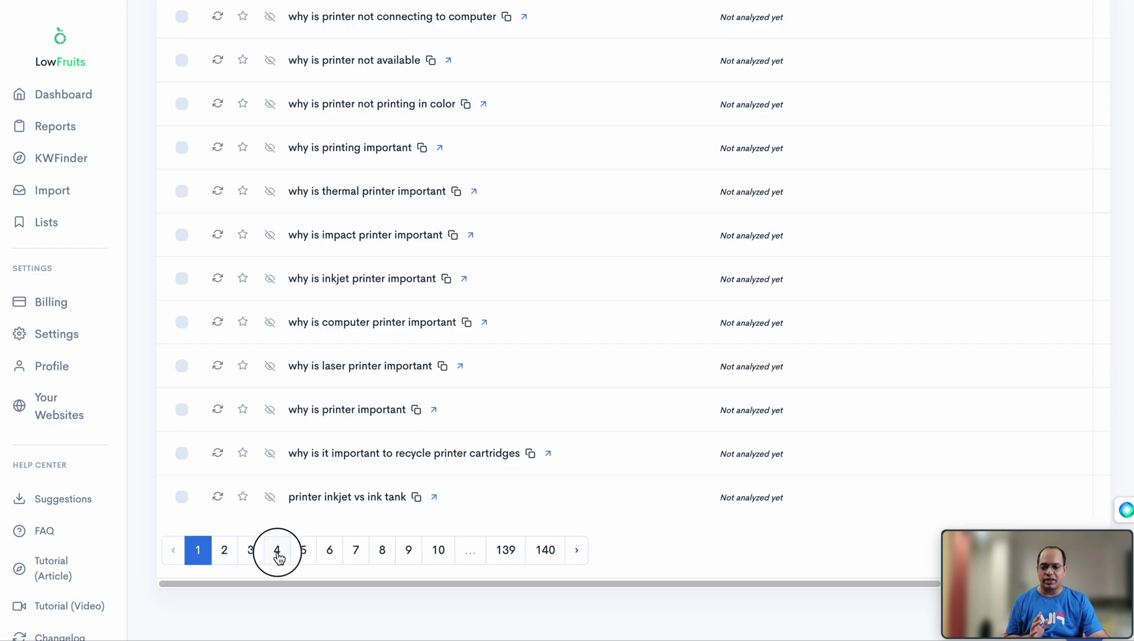
scroll(336, 543, down, 15)
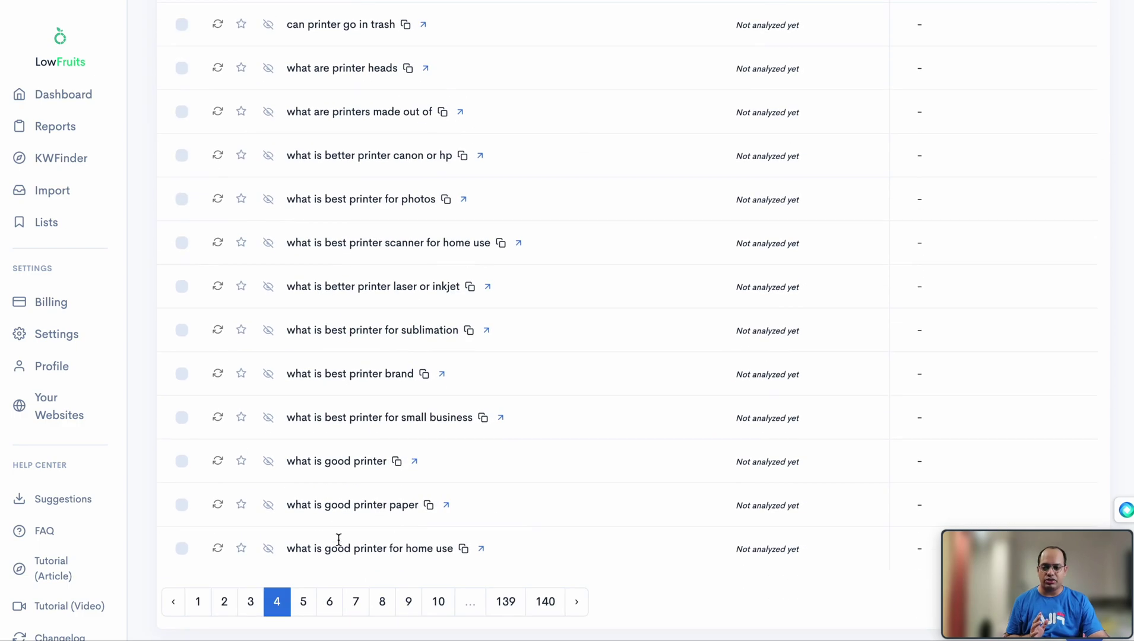
click(406, 564)
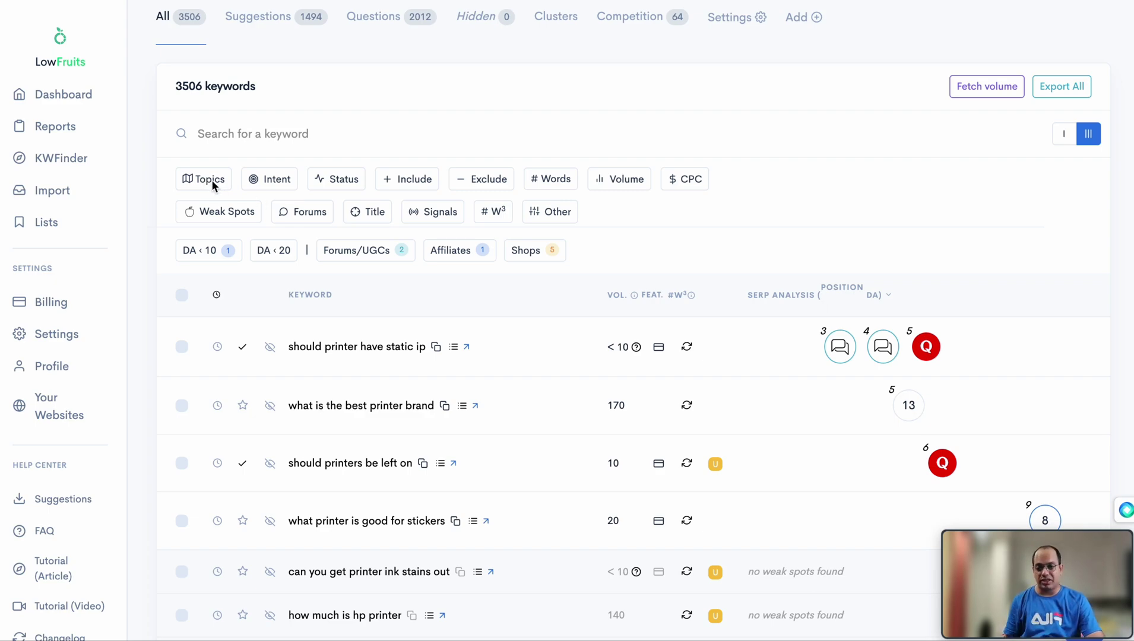
Show the Topics chips, then open the Intent filter's High-Intent, Pre-Purchase, Post-Purchase and Comparison toggles
click(210, 179)
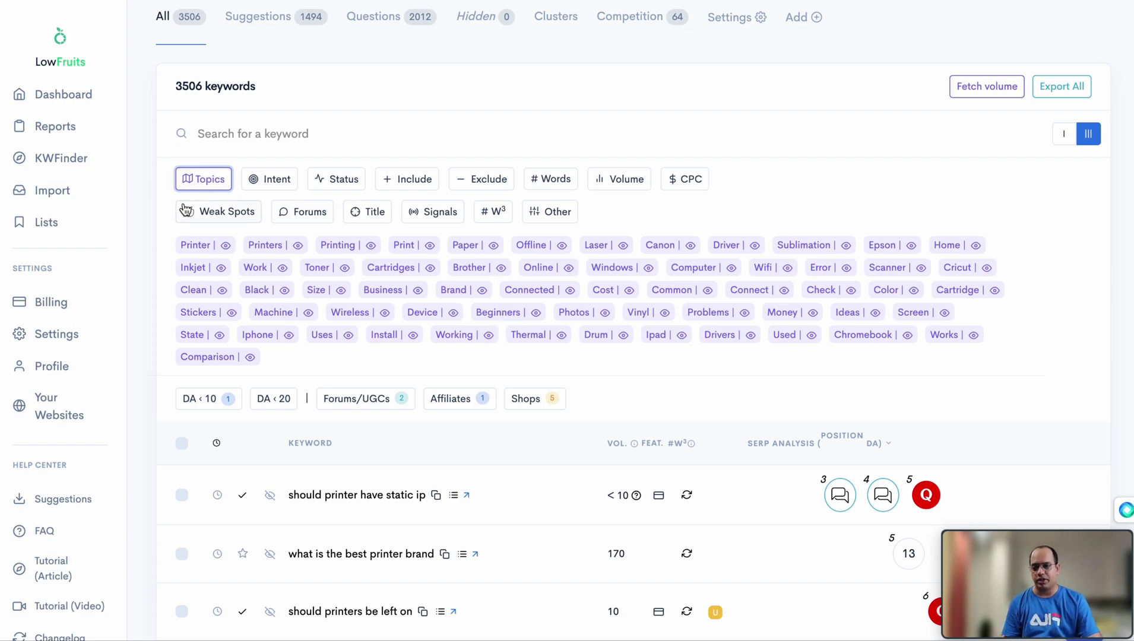
click(203, 179)
click(269, 181)
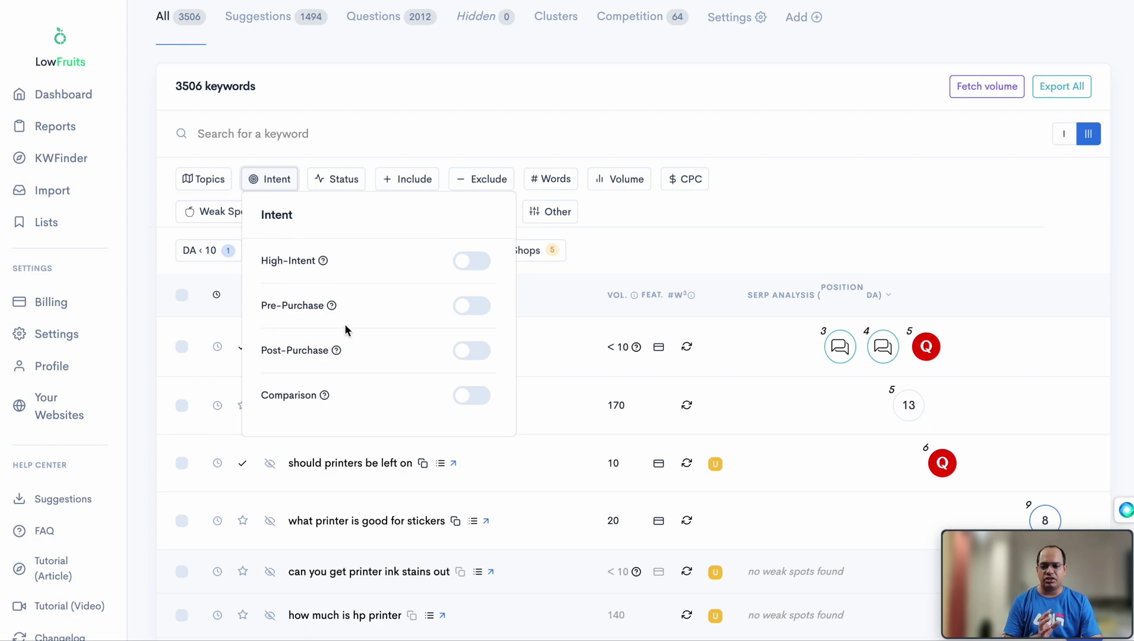
mouse_move(326, 398)
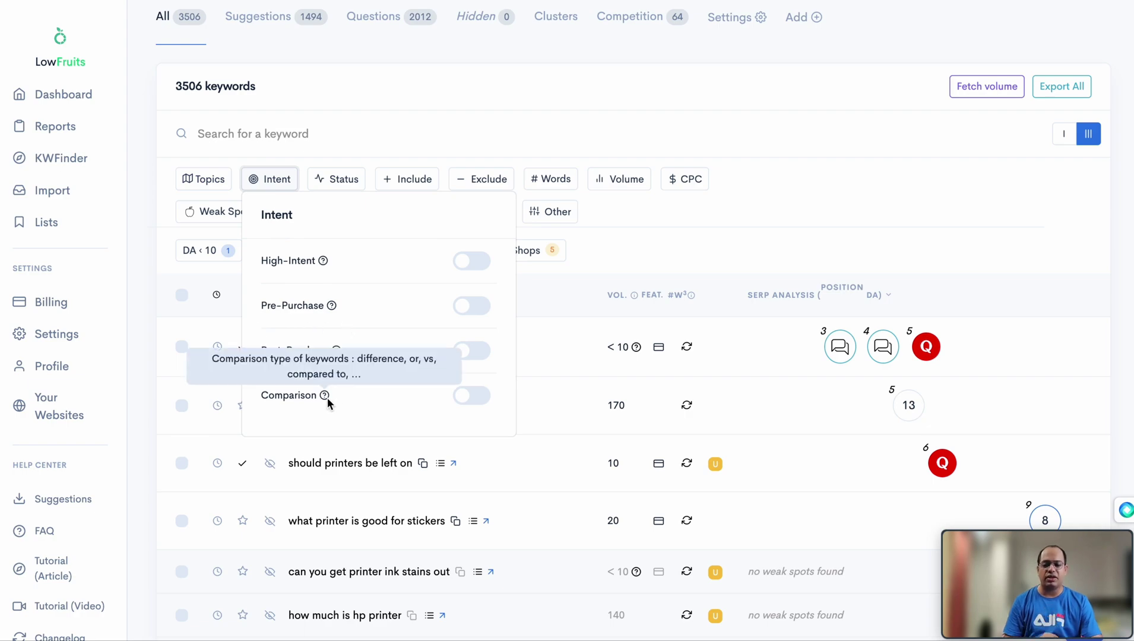
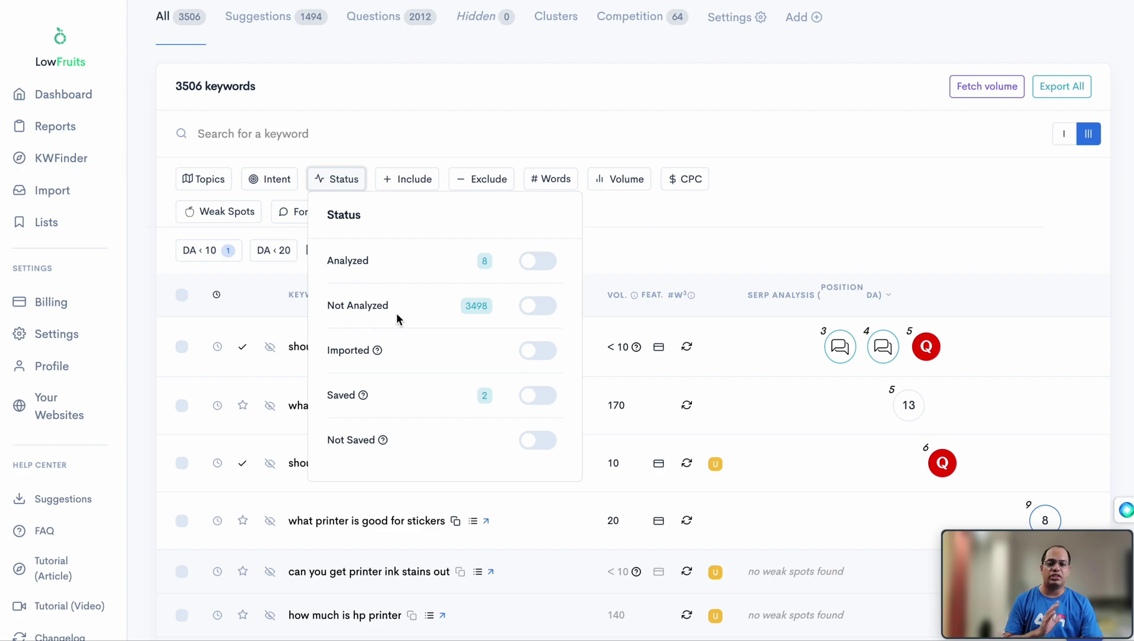
Close the Status filter dropdown and scroll through the printer keyword list
click(344, 185)
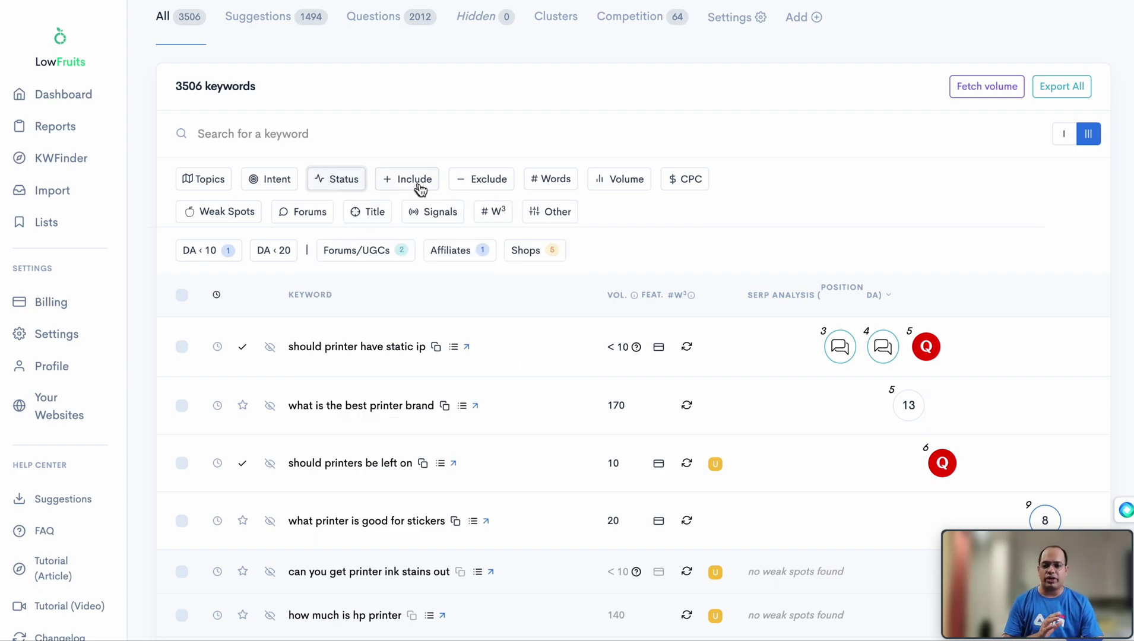
scroll(676, 255, down, 20)
scroll(676, 255, up, 18)
scroll(676, 255, up, 5)
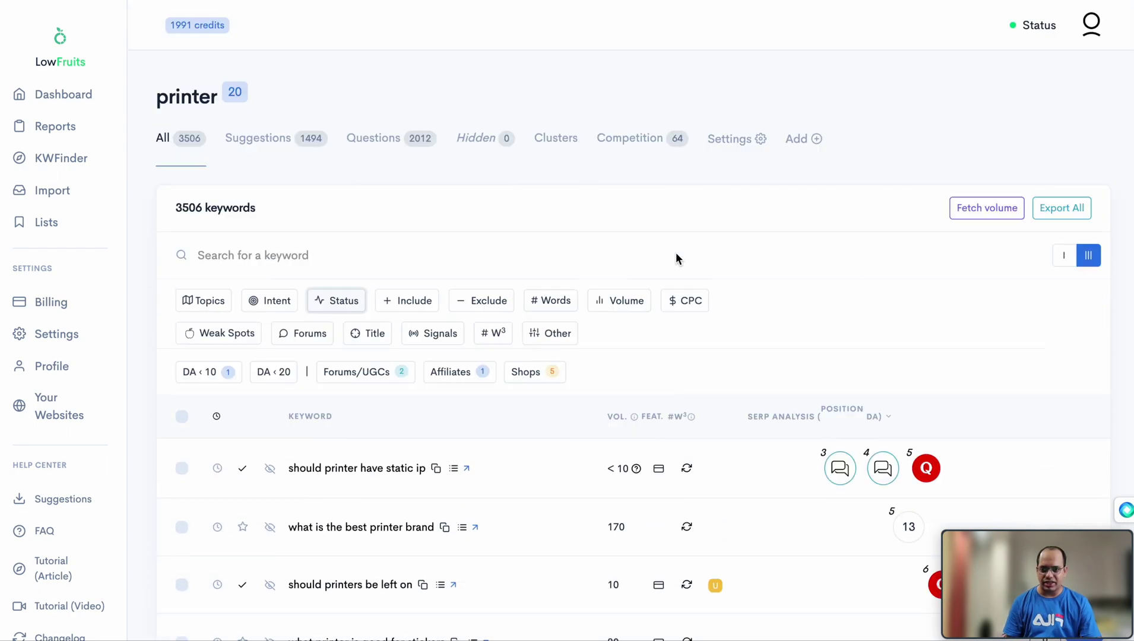
scroll(534, 333, down, 1)
scroll(587, 373, down, 5)
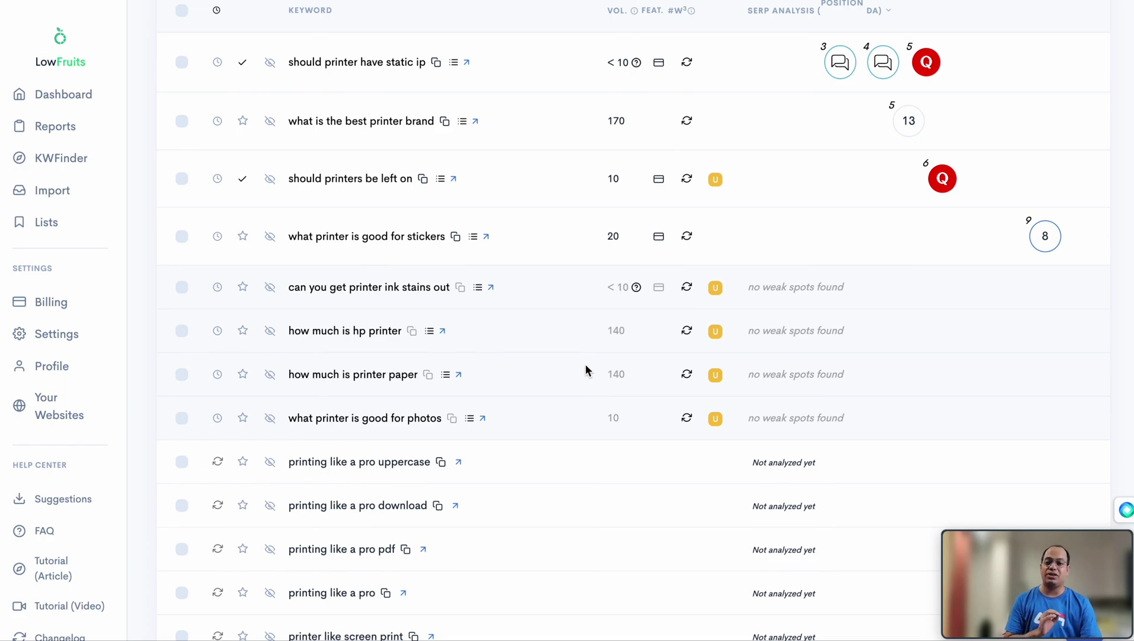
scroll(542, 360, up, 4)
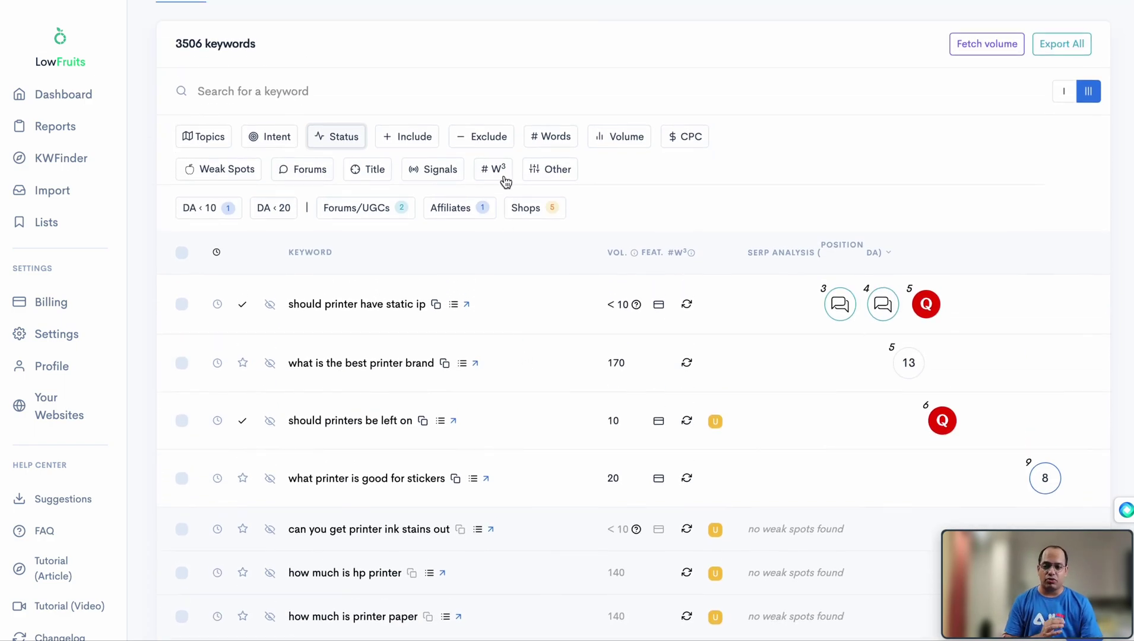
Add an Exclude words filter for '3d' and apply it
click(484, 136)
click(536, 236)
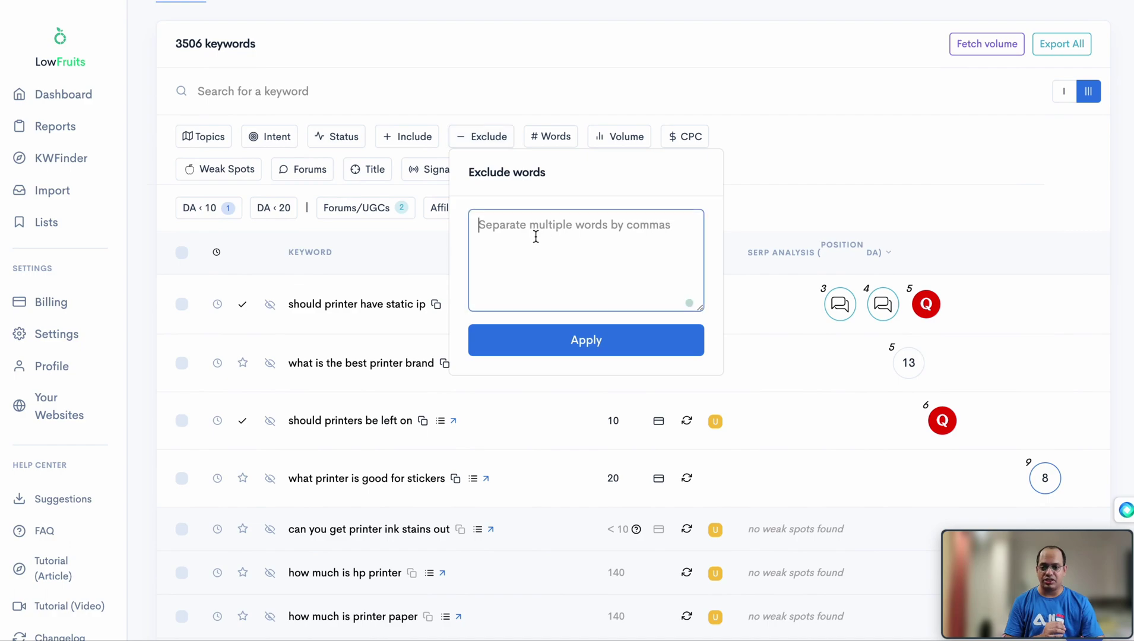
text(3d)
click(597, 342)
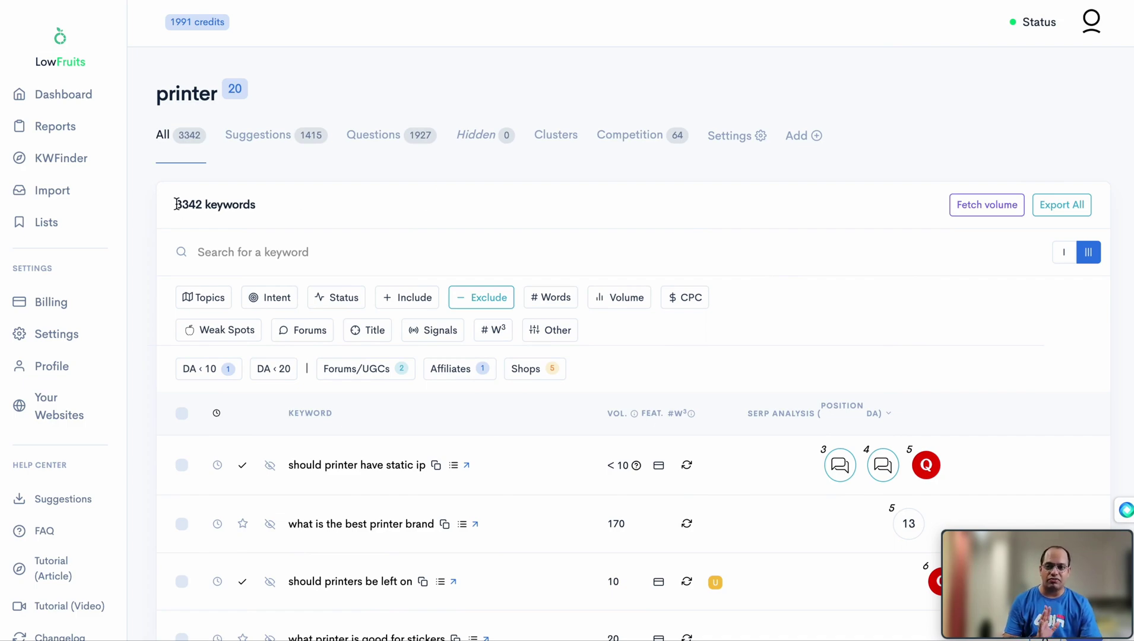
Check the new keyword count of 3342 and scroll the filtered results
double_click(195, 204)
click(399, 213)
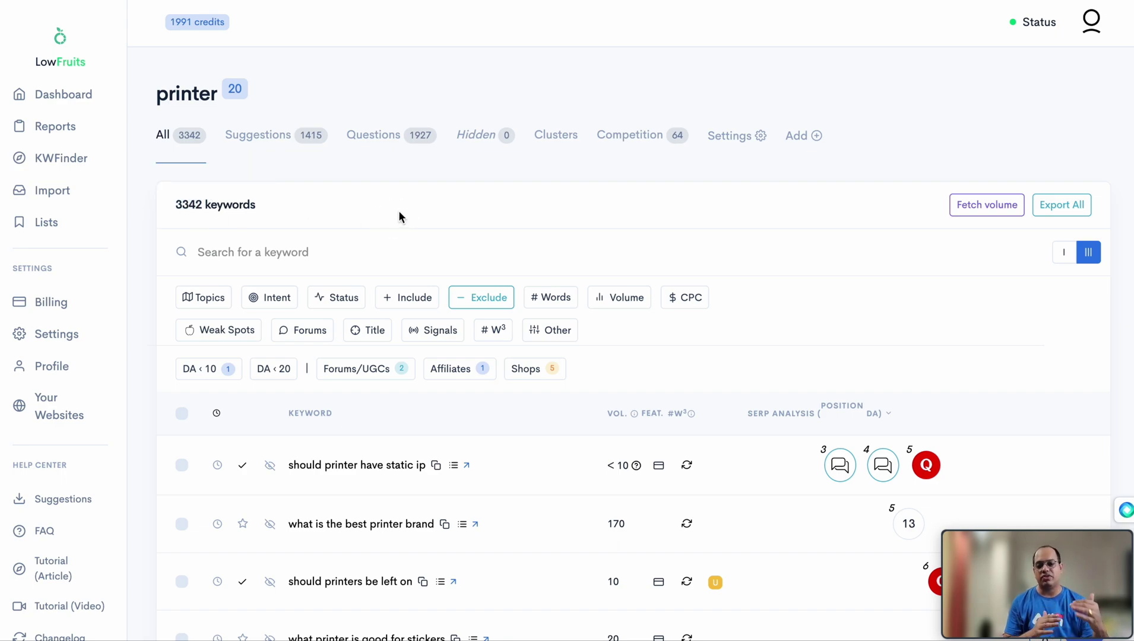
scroll(453, 215, down, 10)
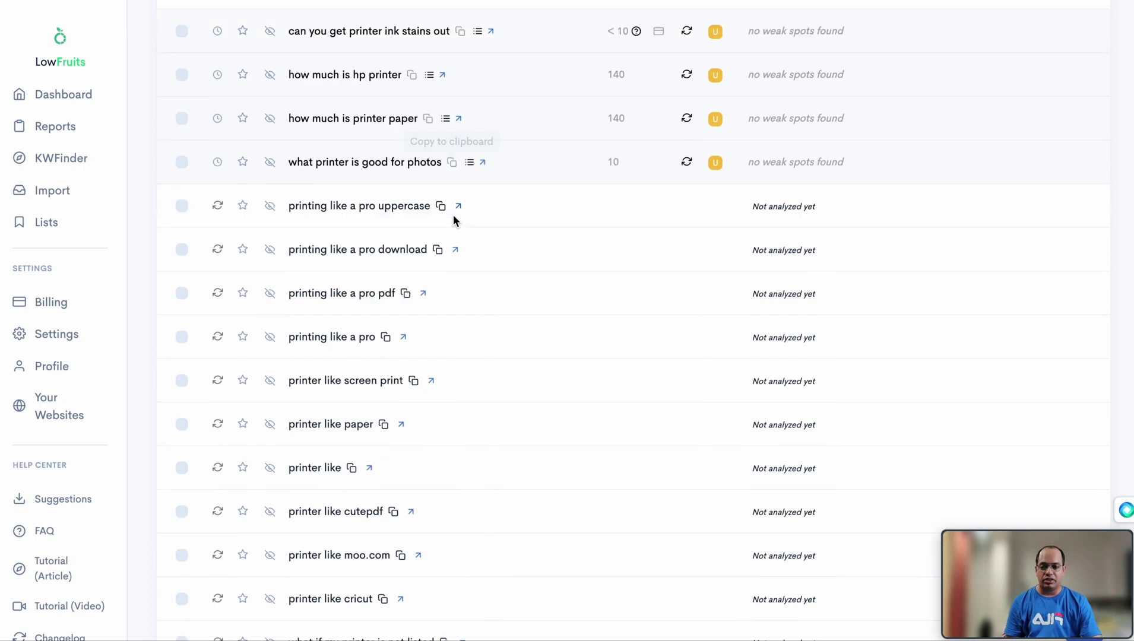
scroll(455, 217, down, 6)
scroll(549, 201, up, 15)
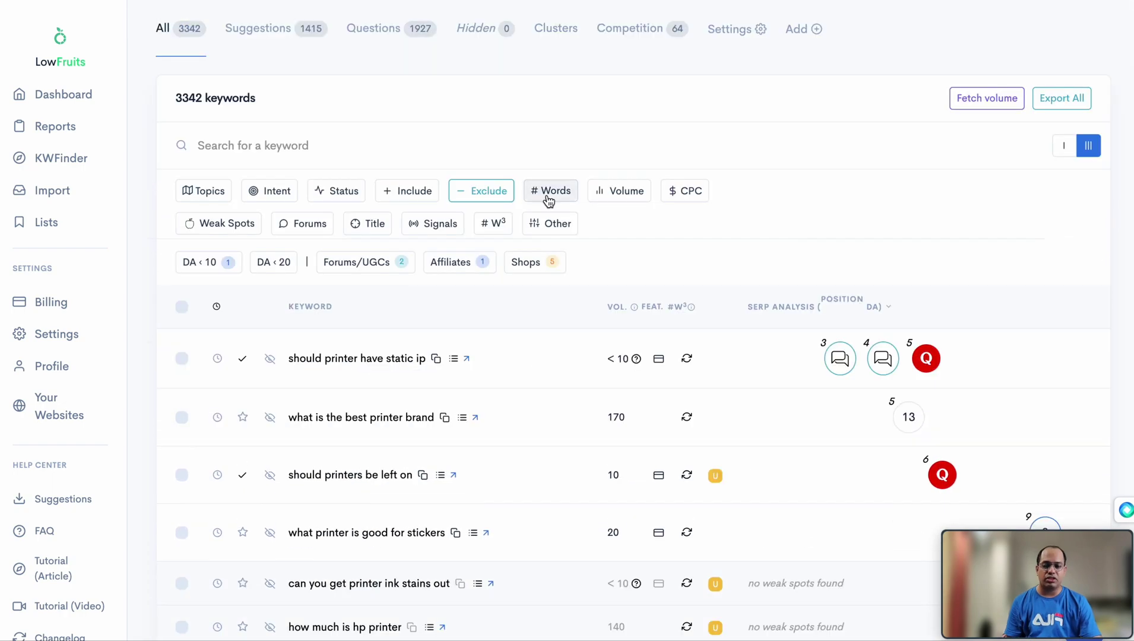
Set the # Words filter minimum to 4, cutting the list from 3342 to 2667 keywords
click(549, 196)
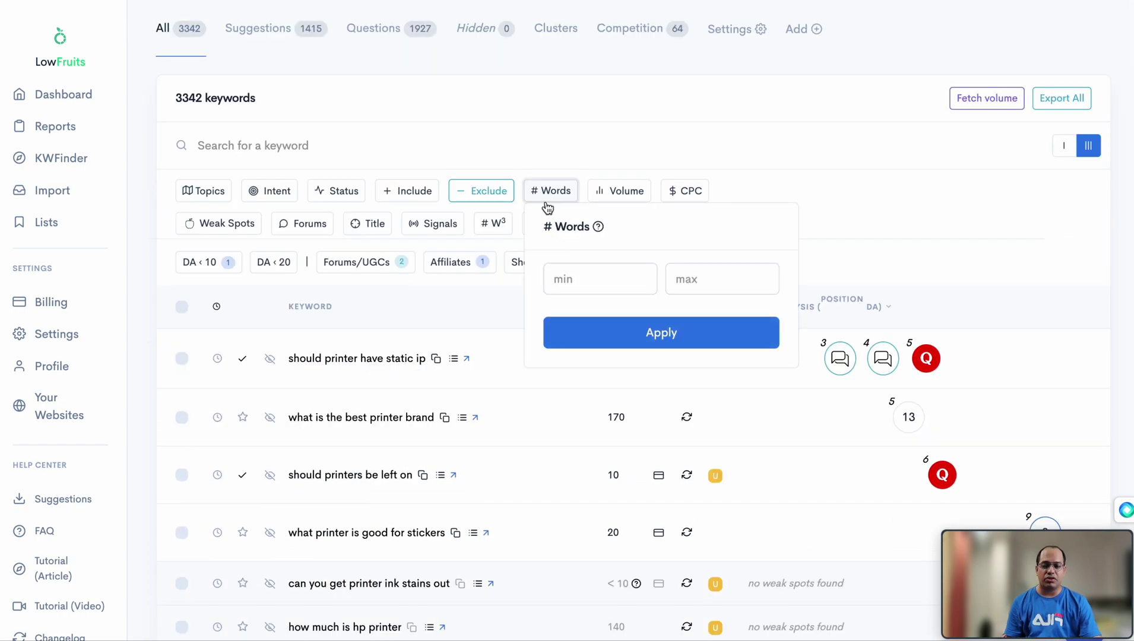
click(603, 278)
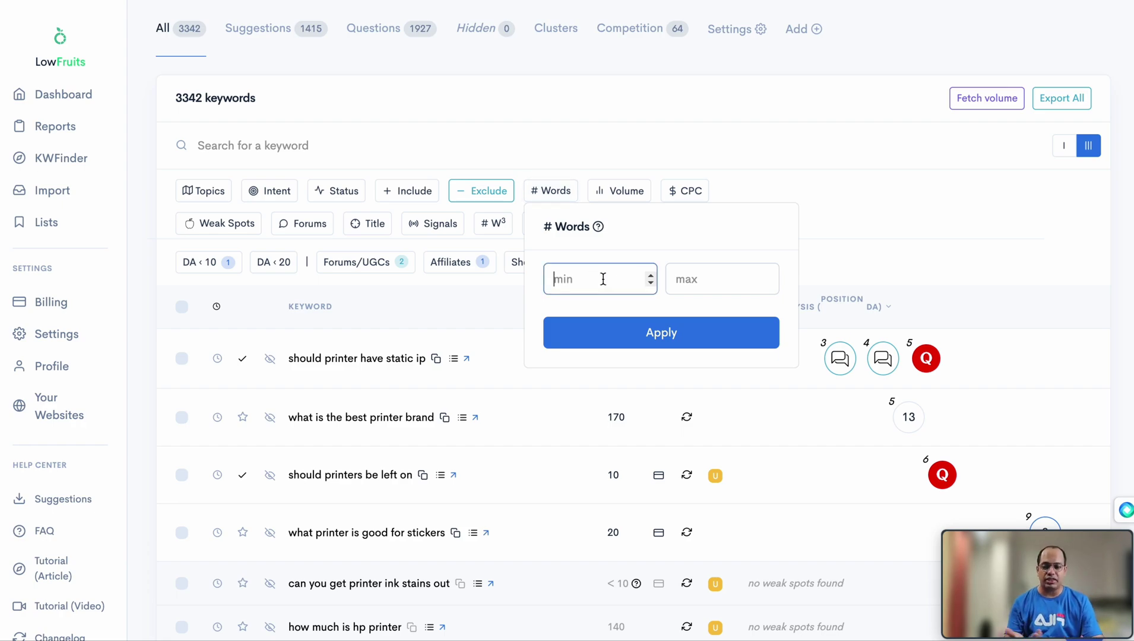
text(4)
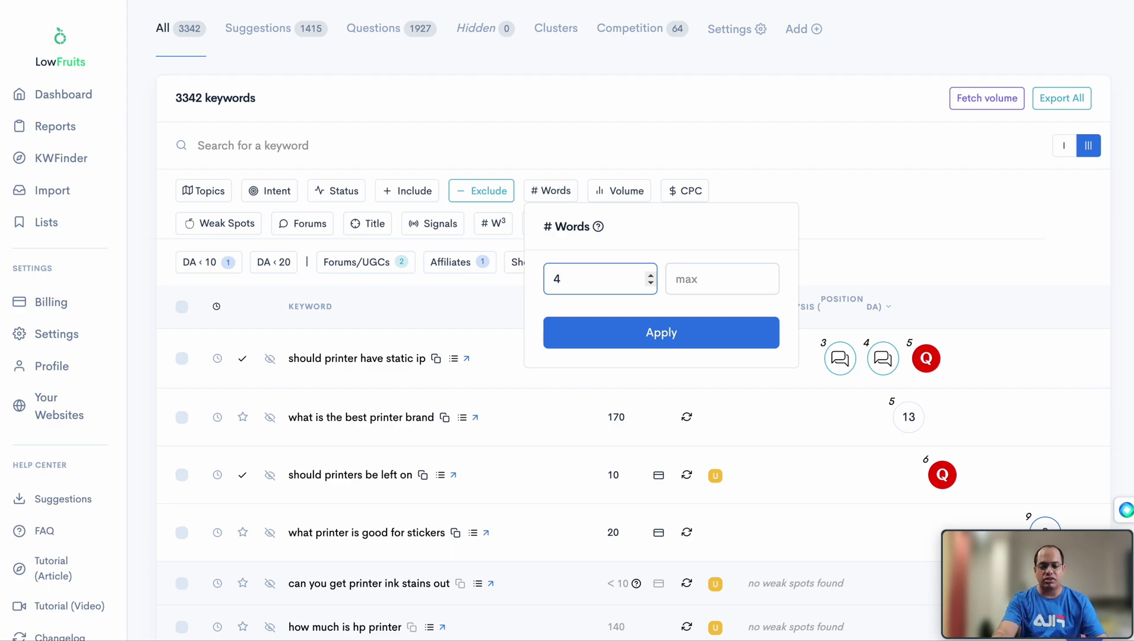
click(671, 333)
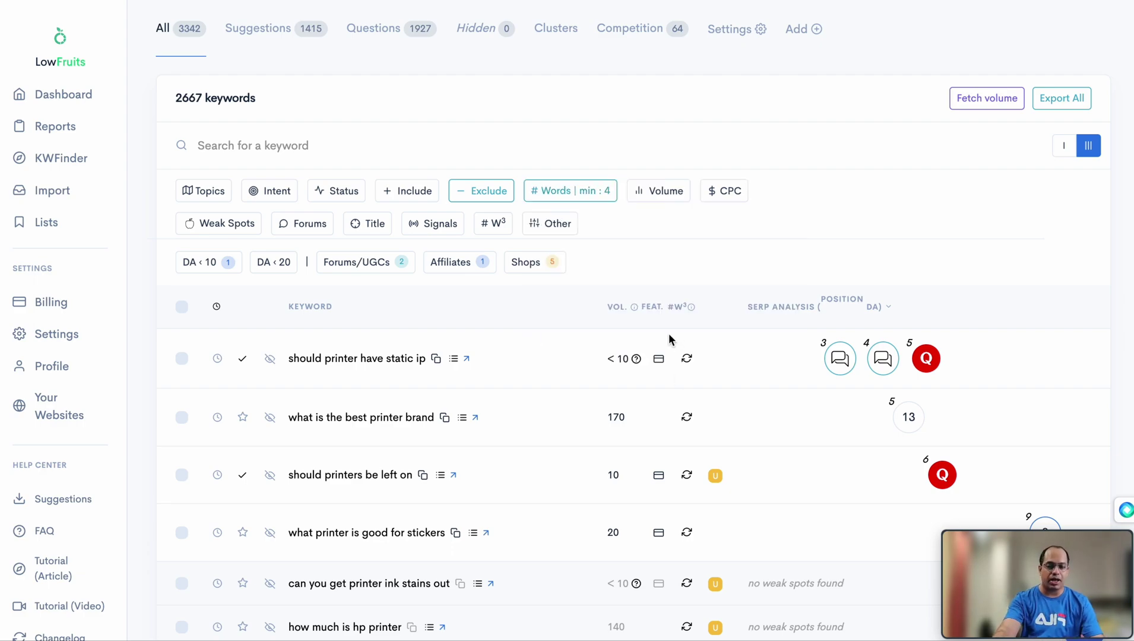
scroll(550, 404, down, 10)
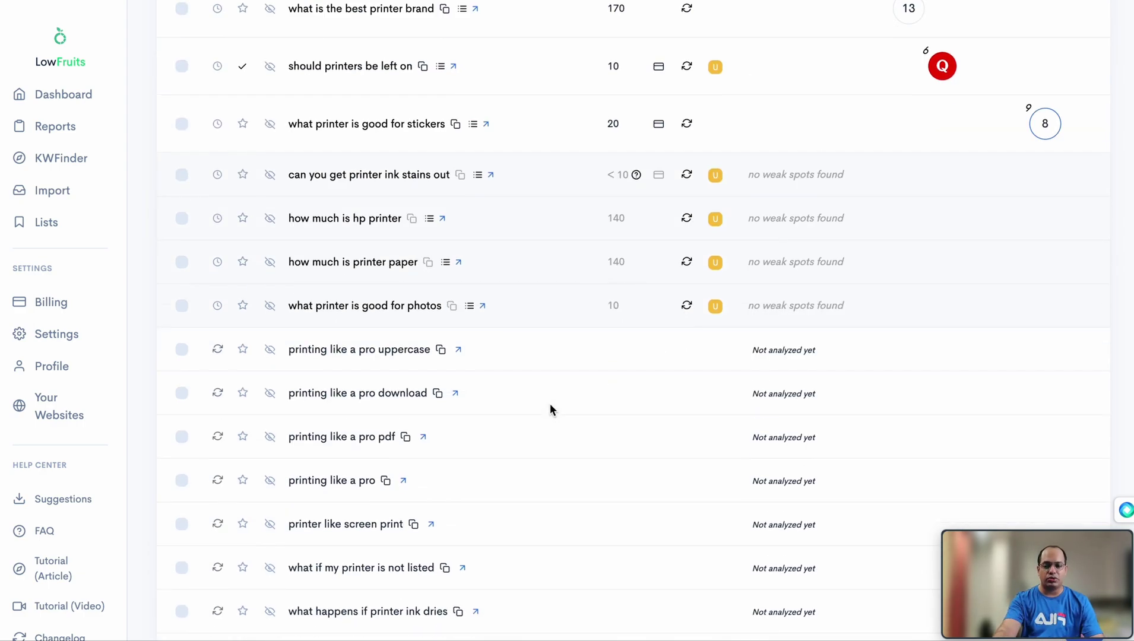
scroll(550, 404, up, 10)
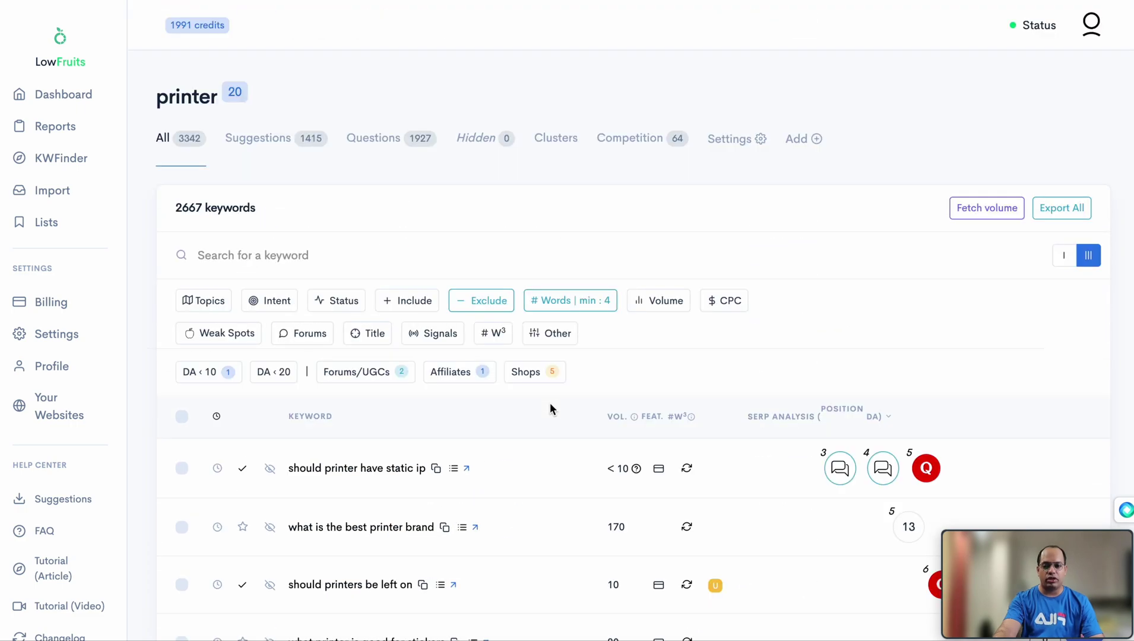
scroll(596, 401, down, 8)
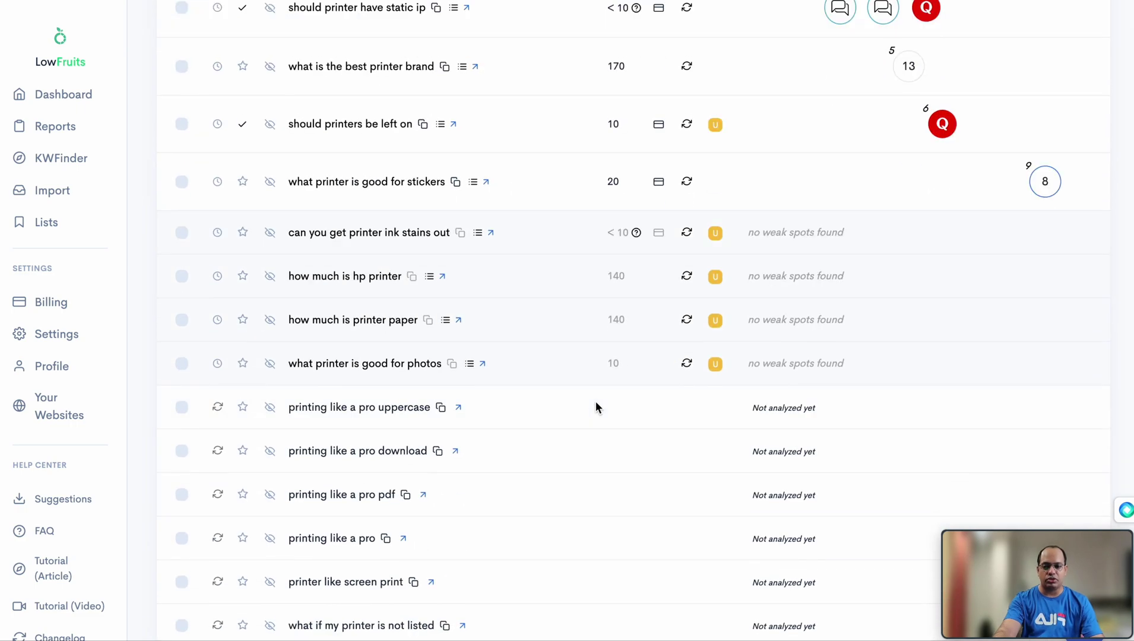
scroll(491, 423, down, 4)
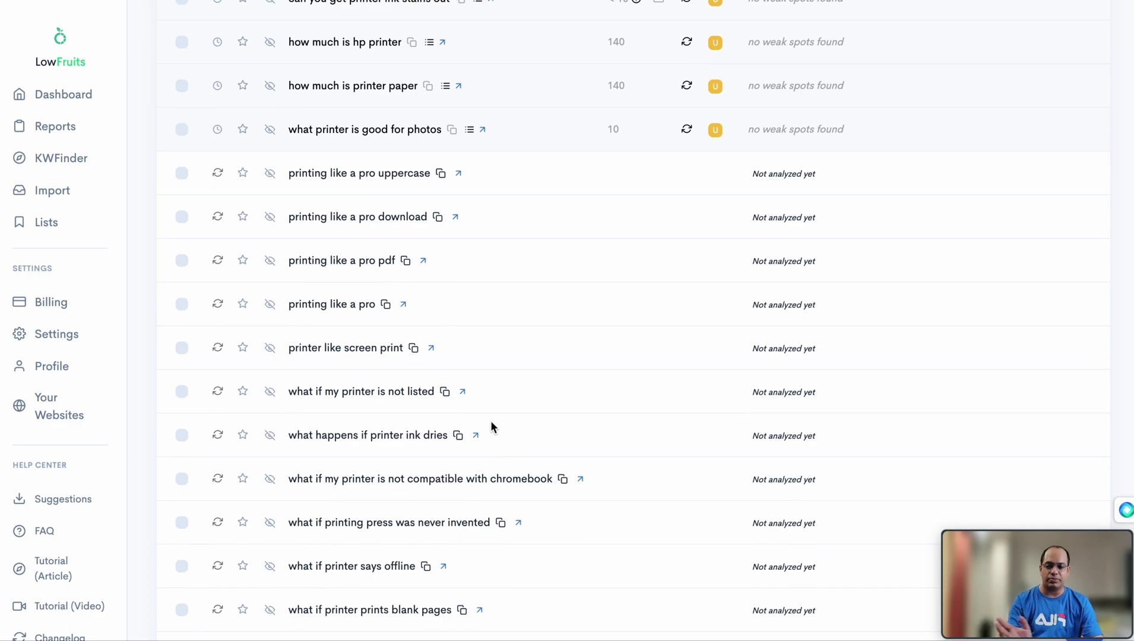
scroll(491, 423, up, 5)
scroll(491, 420, up, 6)
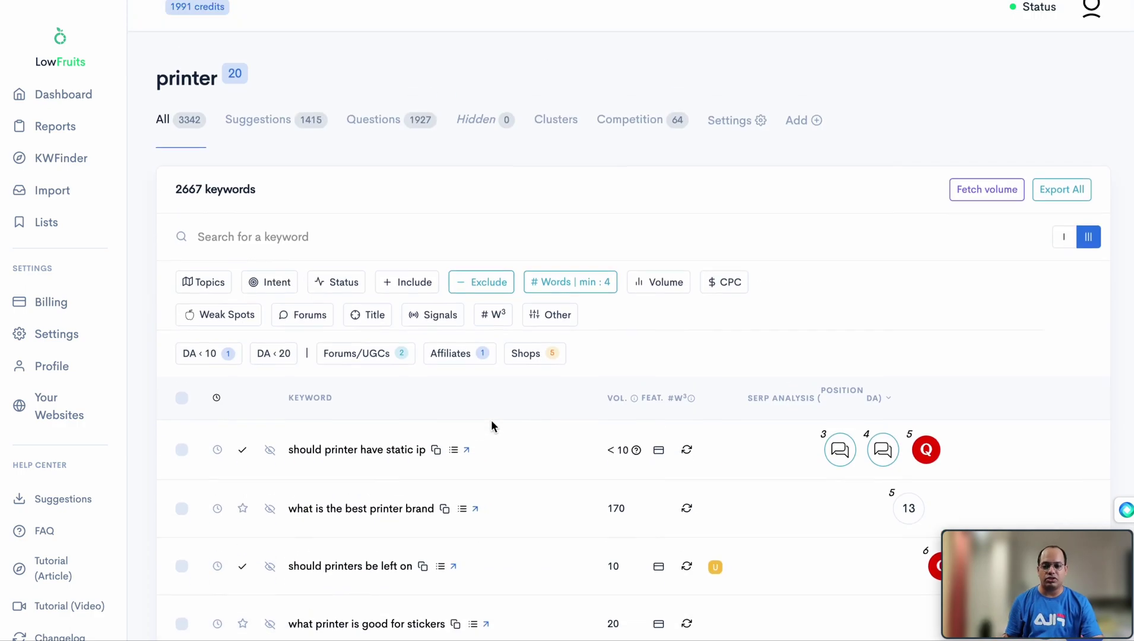
Reopen the '# Words | min : 4' filter and select the minimum value 4 to clear it
click(573, 290)
drag(579, 372, 526, 374)
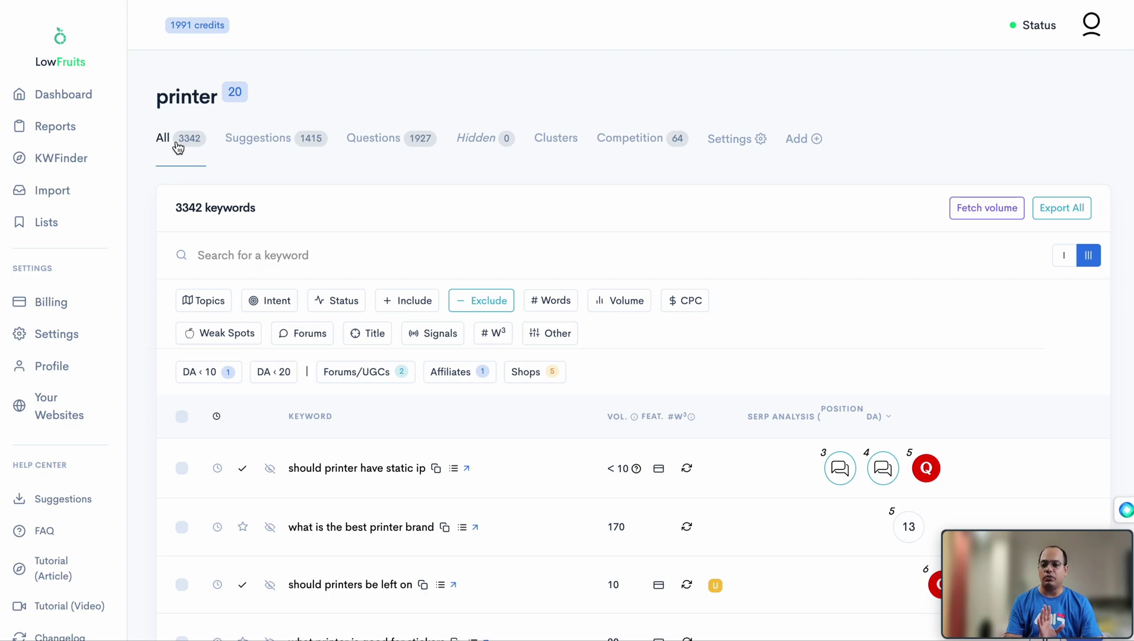
click(369, 149)
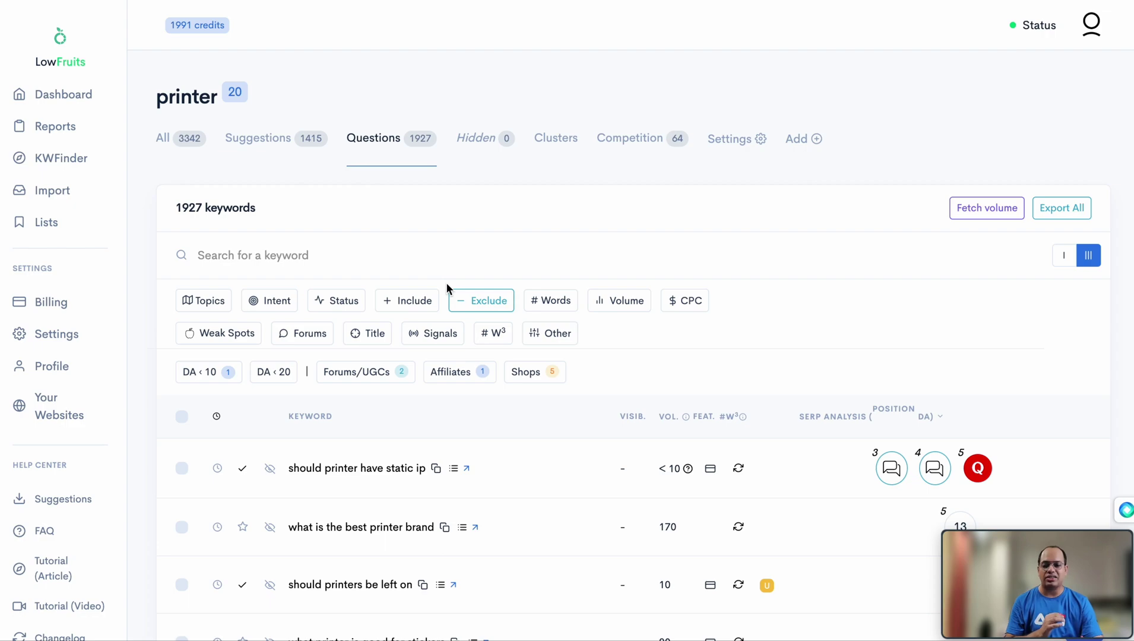
scroll(447, 284, down, 2)
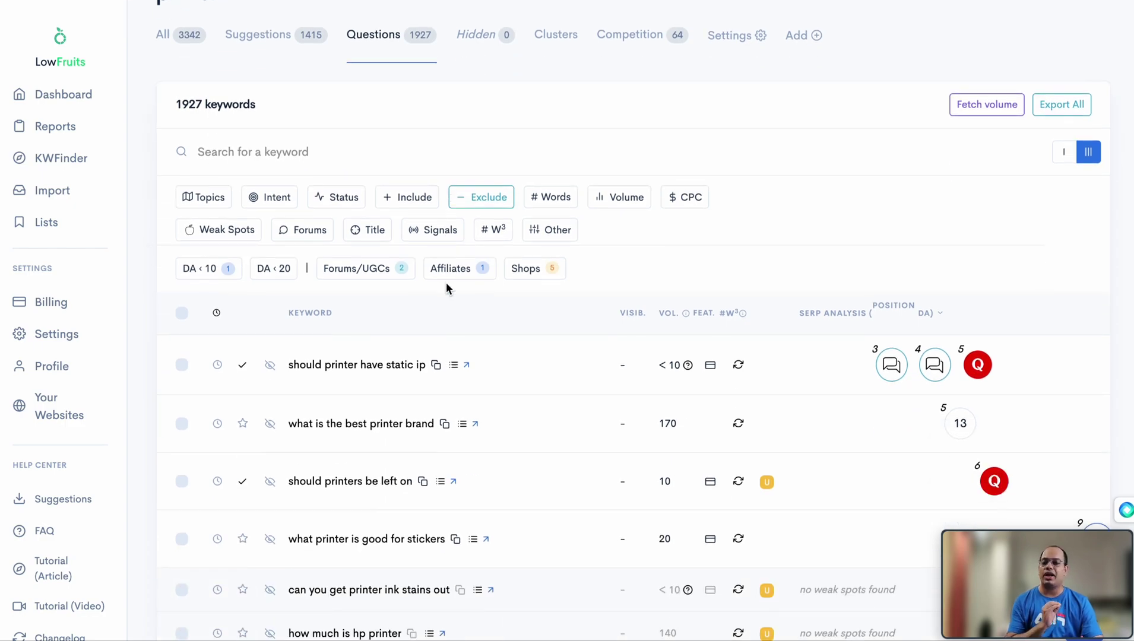
scroll(446, 287, down, 2)
scroll(445, 288, down, 14)
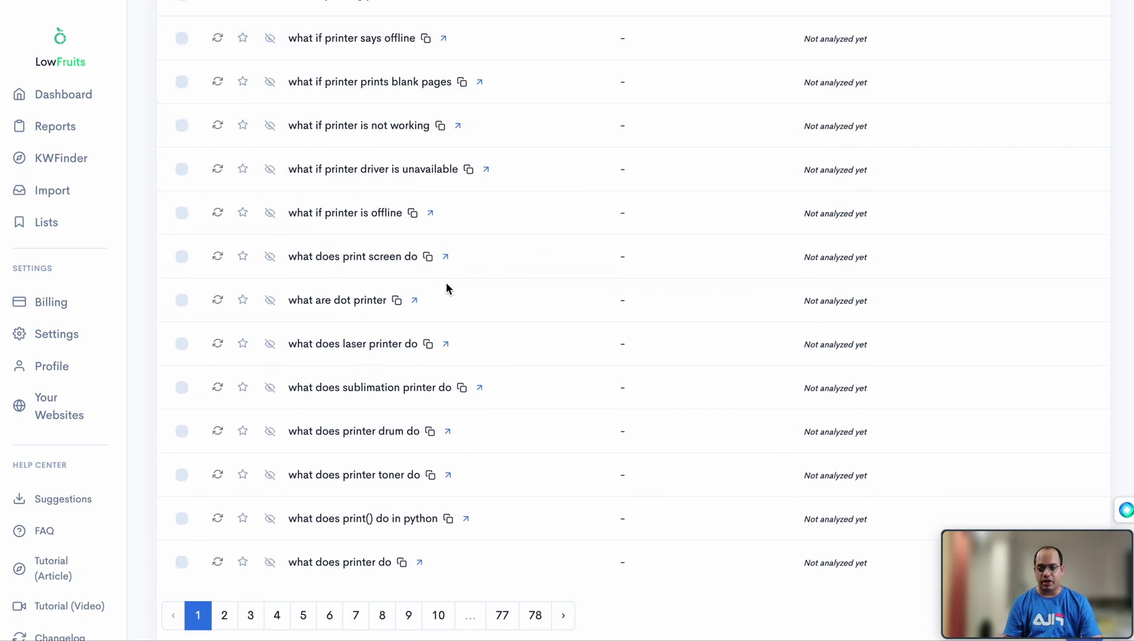
scroll(446, 279, up, 20)
scroll(445, 284, down, 5)
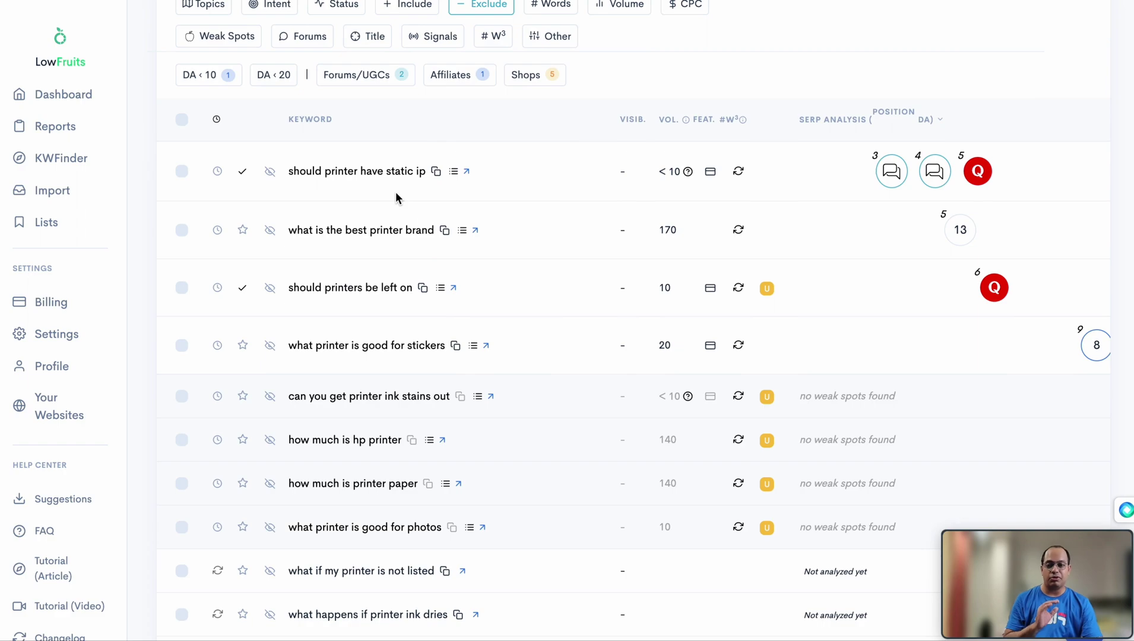
scroll(396, 198, down, 5)
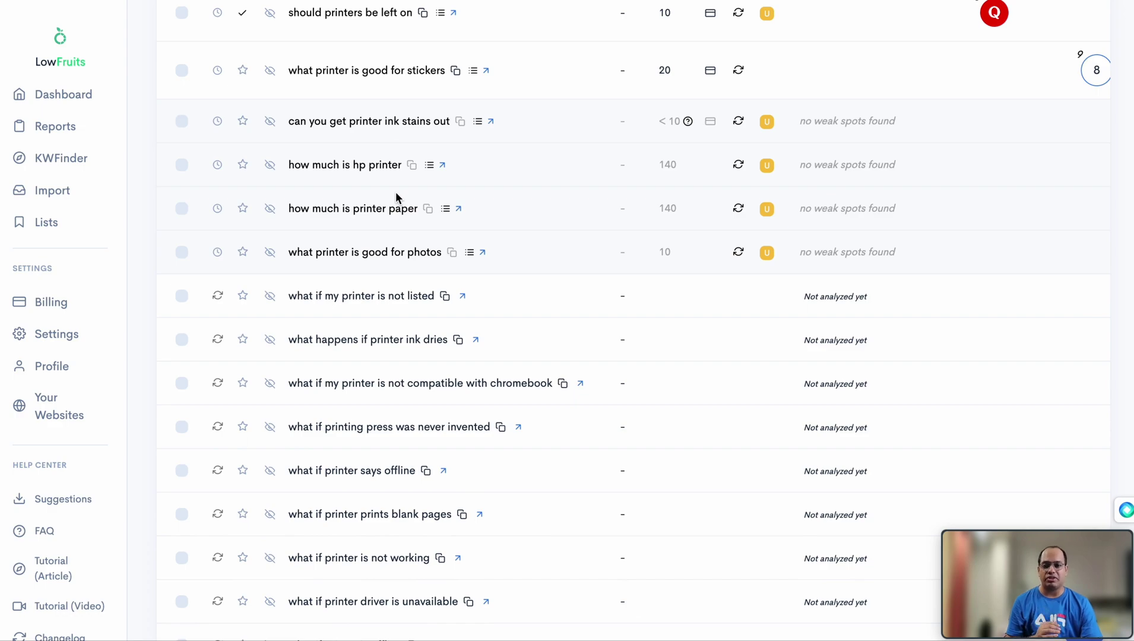
scroll(396, 198, down, 8)
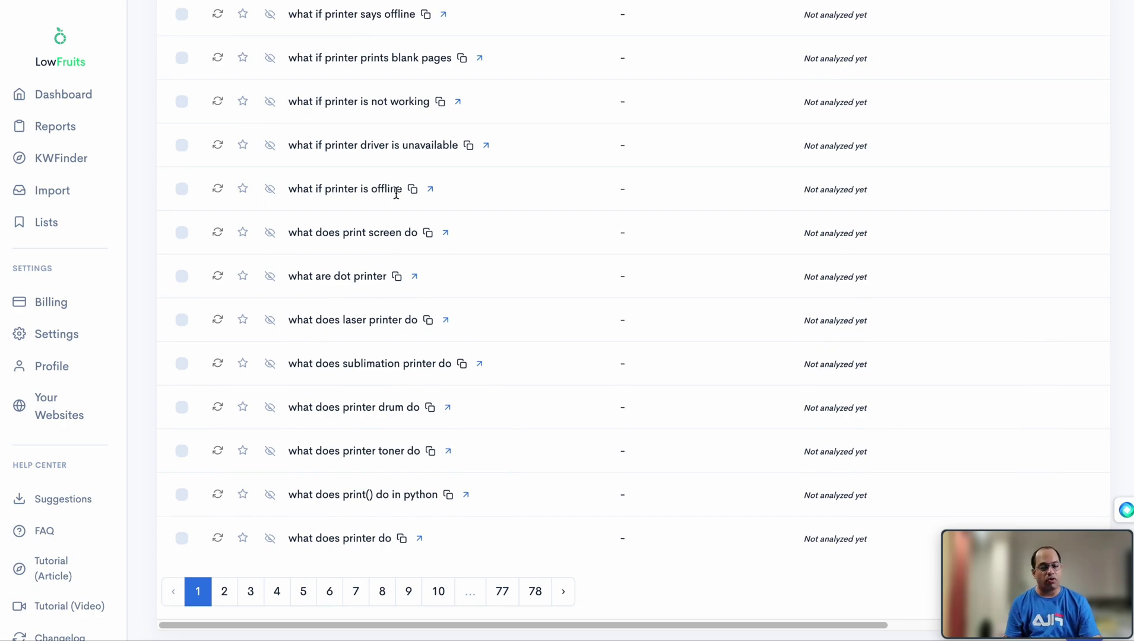
Tick six keywords, from 'what are dot printer' to 'why printer won't print black'
click(182, 277)
click(181, 407)
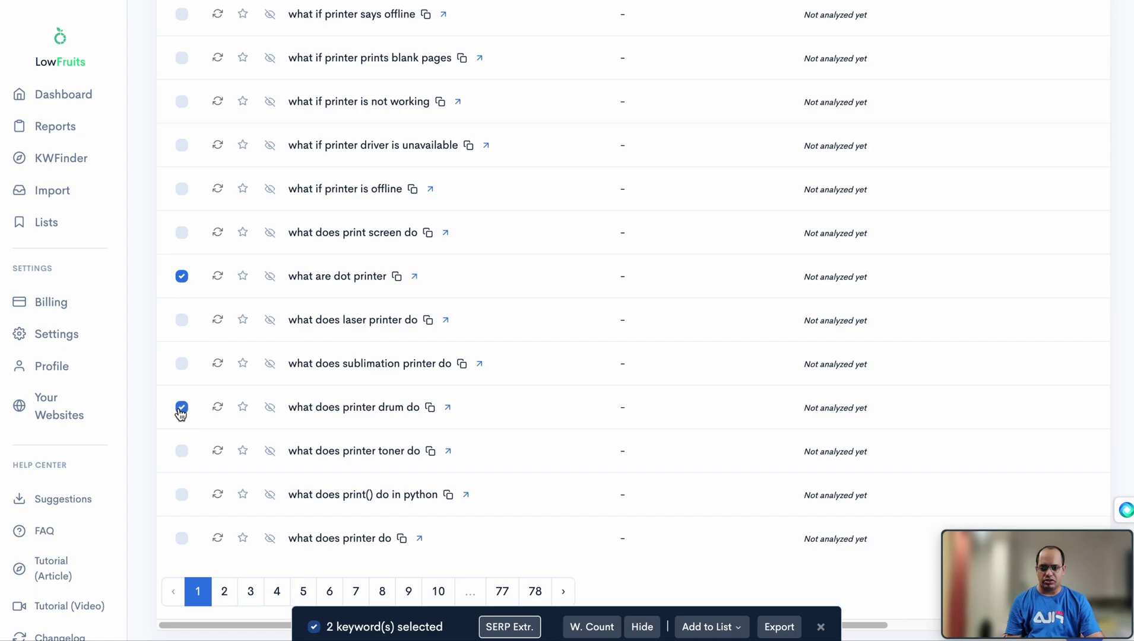
scroll(427, 442, up, 15)
click(182, 144)
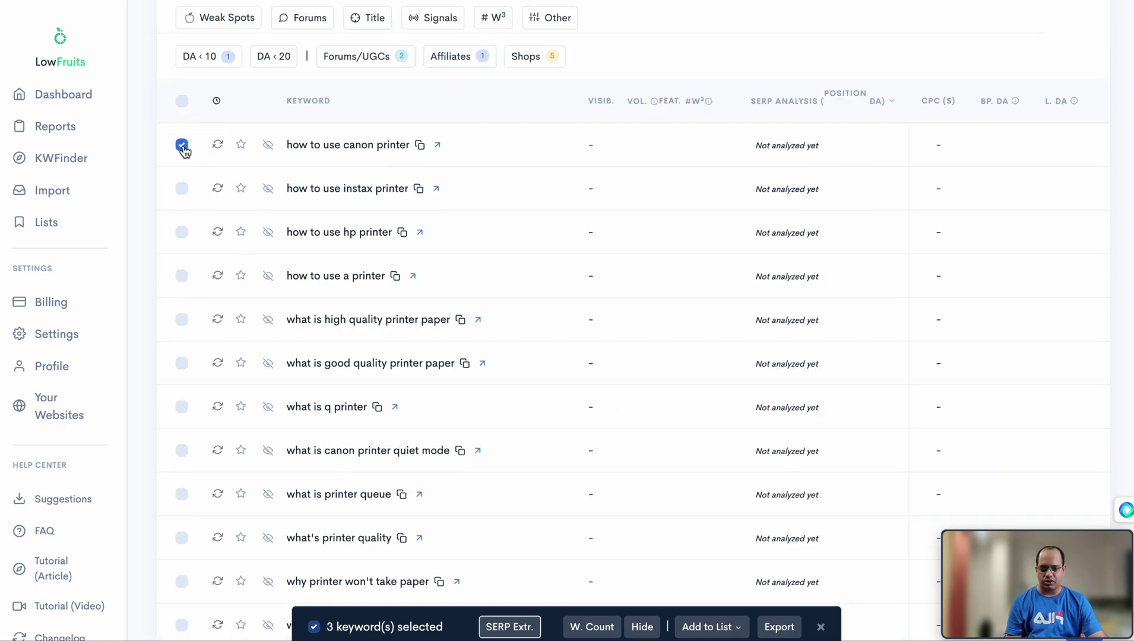
click(182, 276)
scroll(184, 279, down, 5)
click(181, 233)
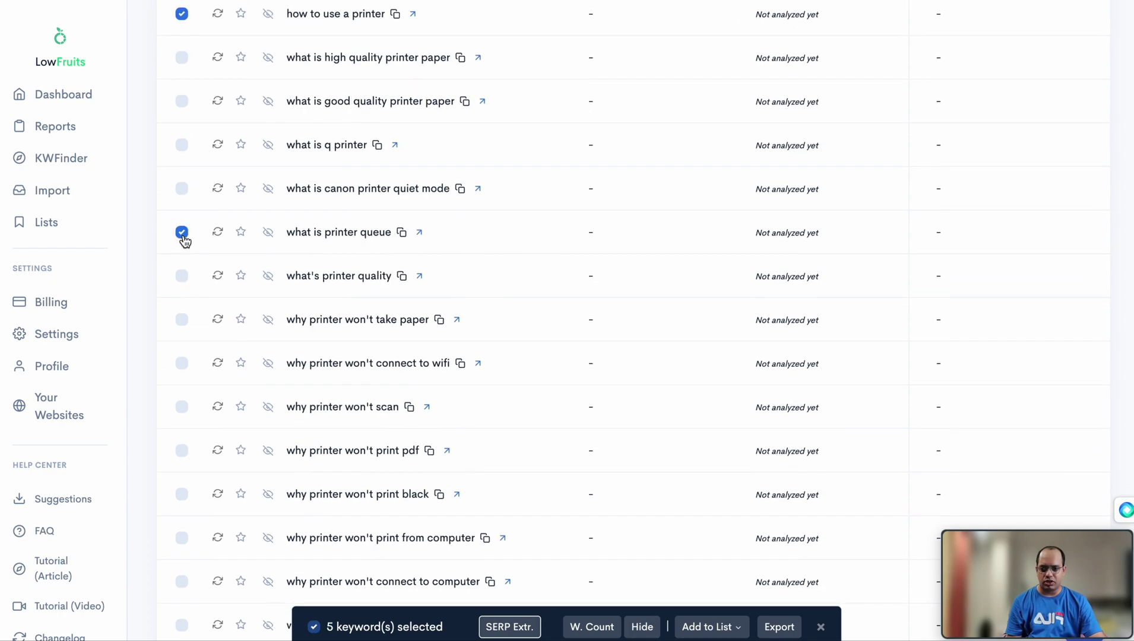
scroll(185, 241, down, 3)
click(181, 309)
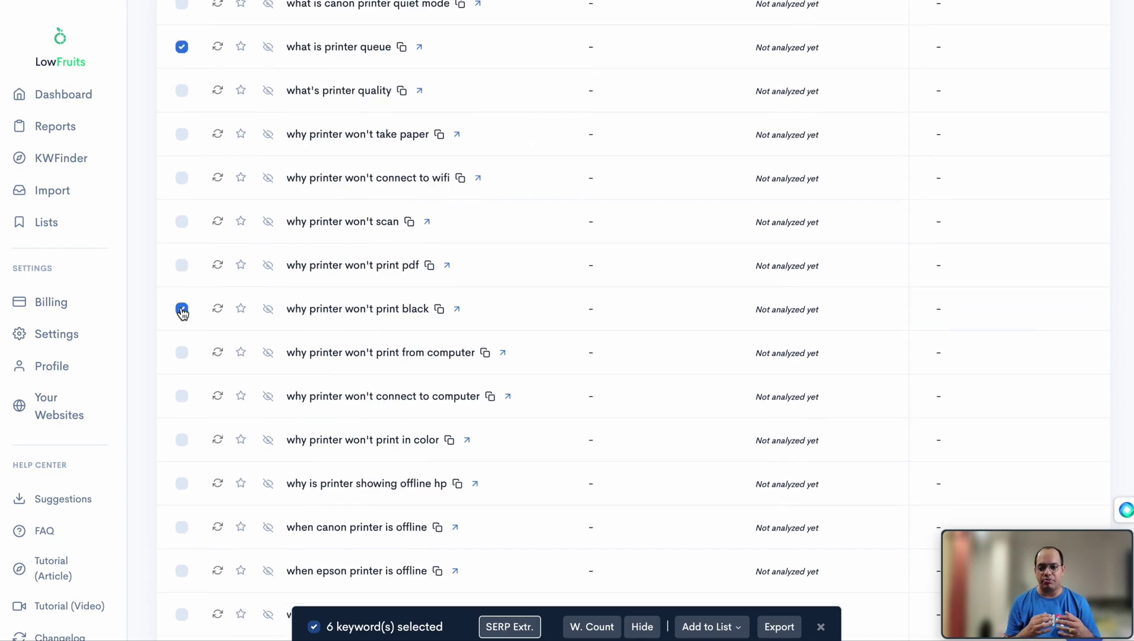
Tick five more keywords, including 'which printer does not use ink' and 'which printer brand is best'
scroll(184, 313, down, 4)
click(182, 202)
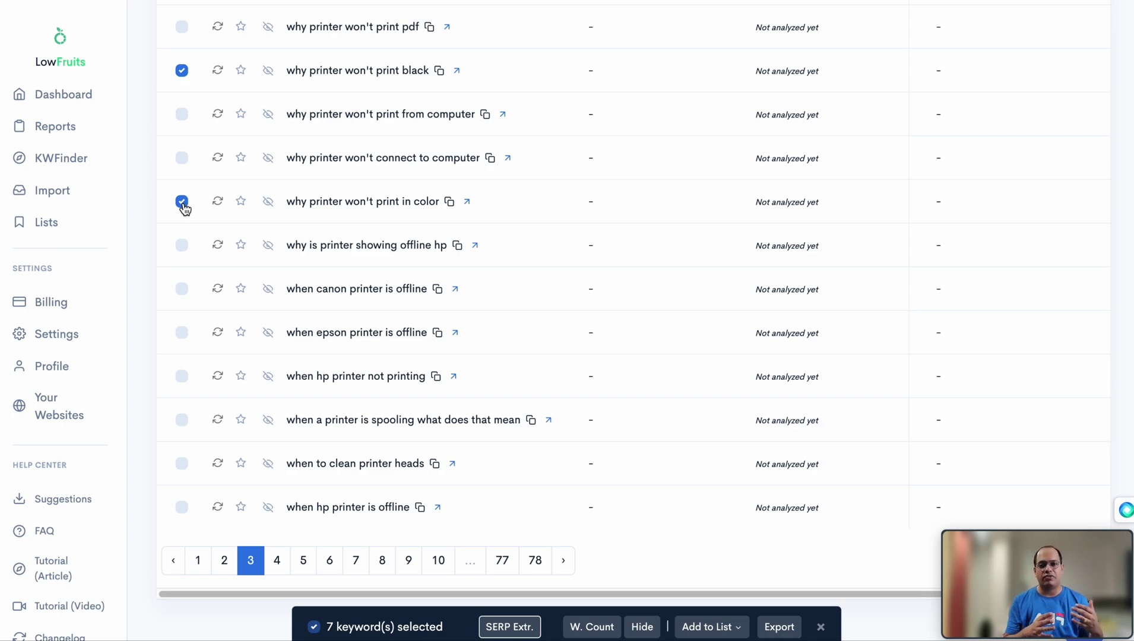
click(182, 376)
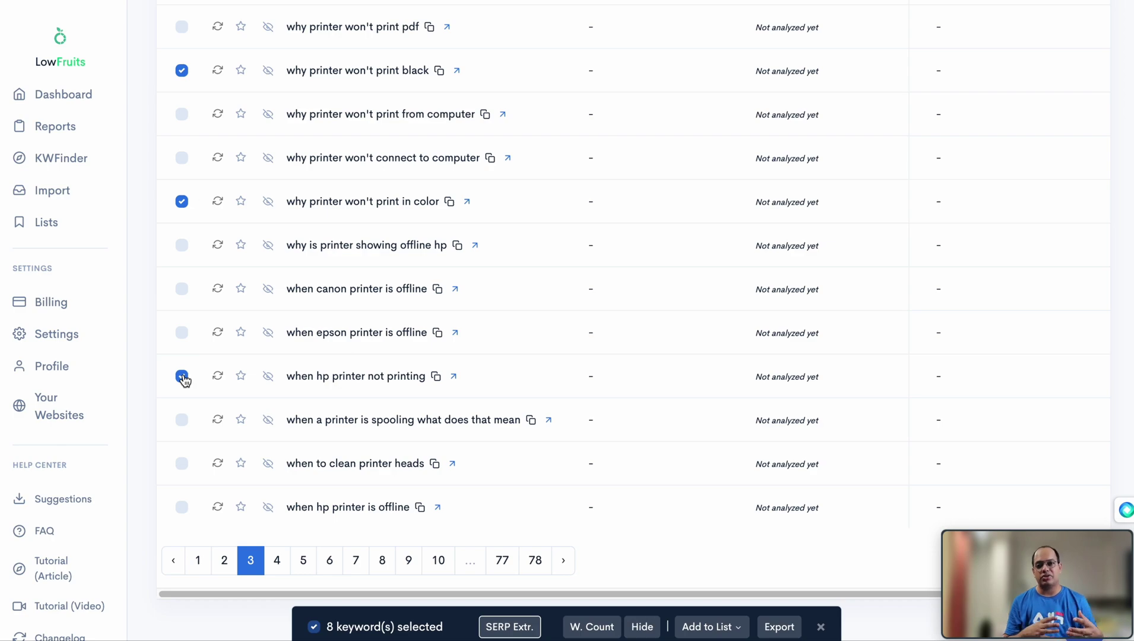
click(182, 271)
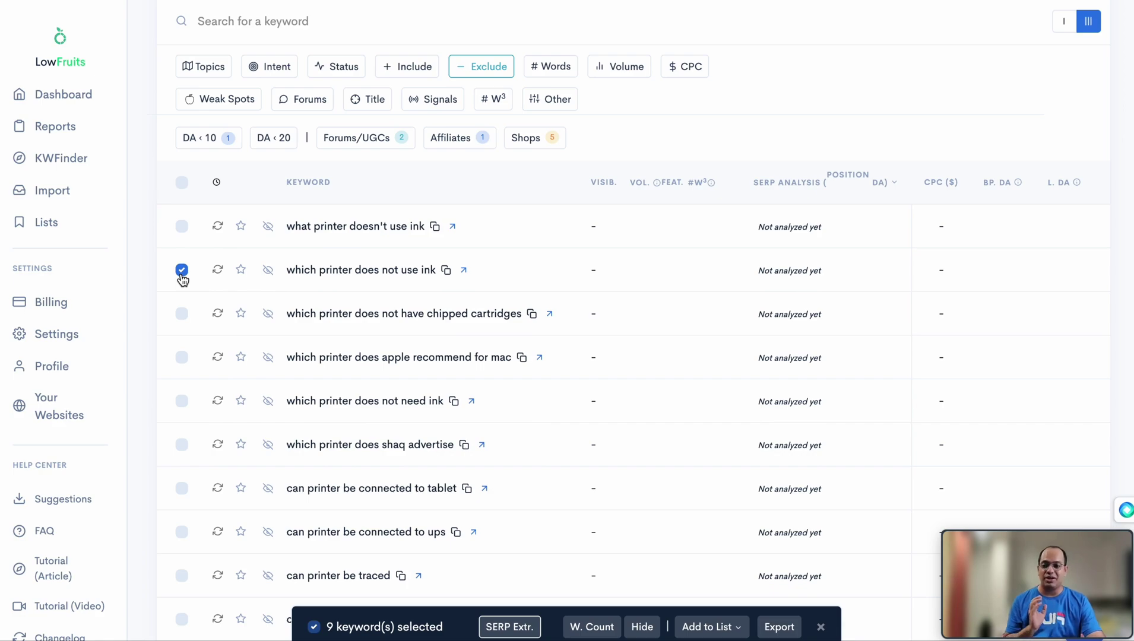
scroll(233, 389, down, 4)
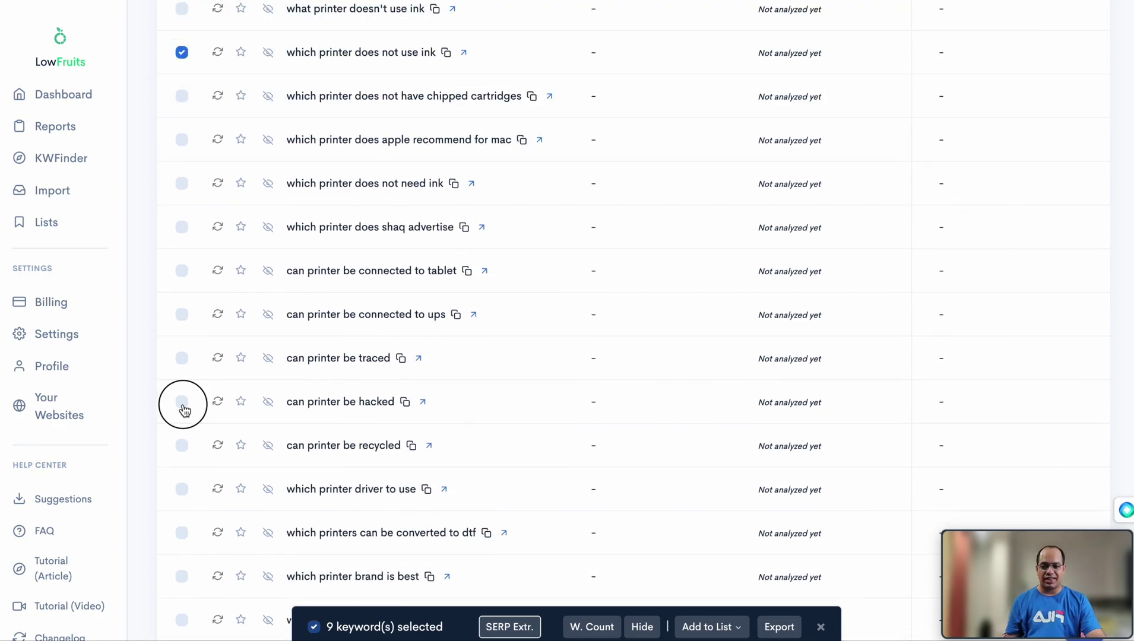
click(181, 403)
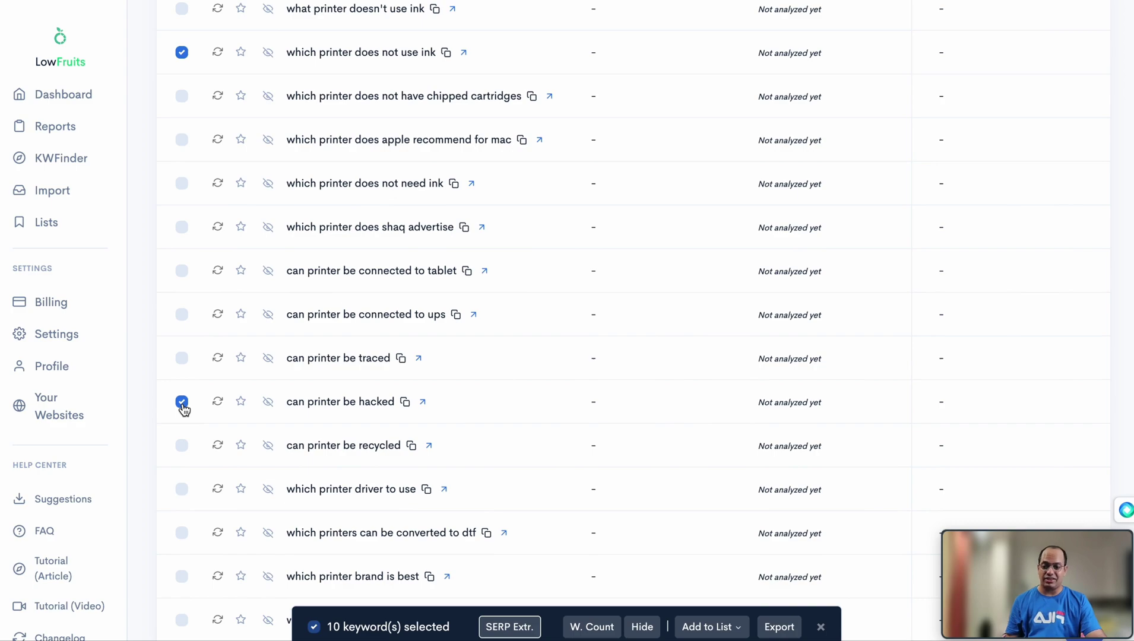
scroll(183, 410, down, 4)
click(182, 357)
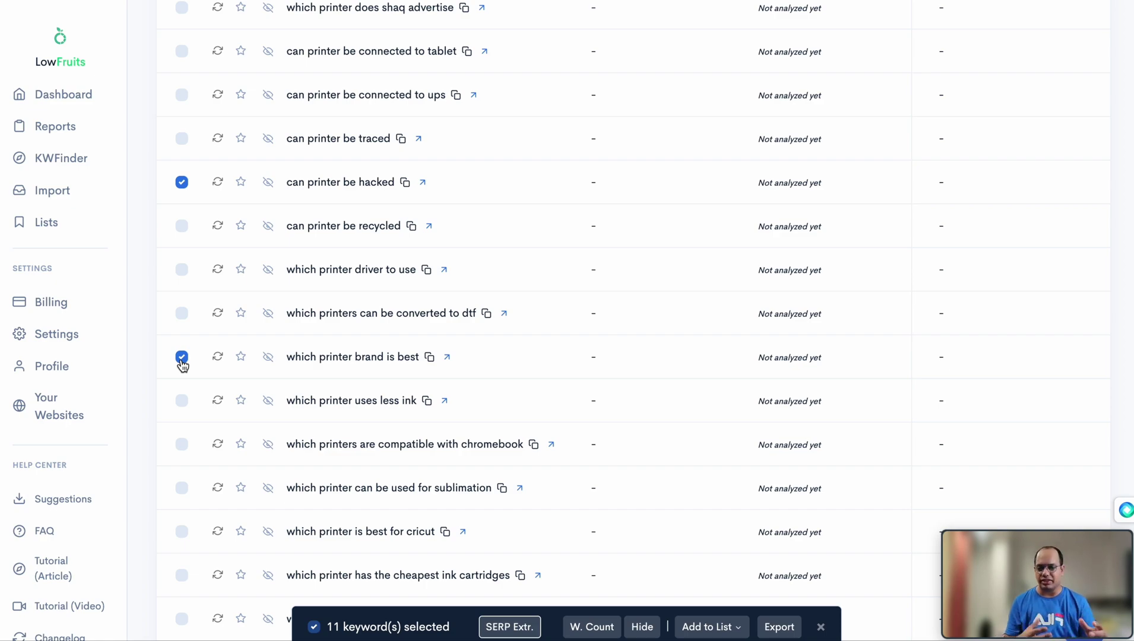
scroll(182, 363, down, 5)
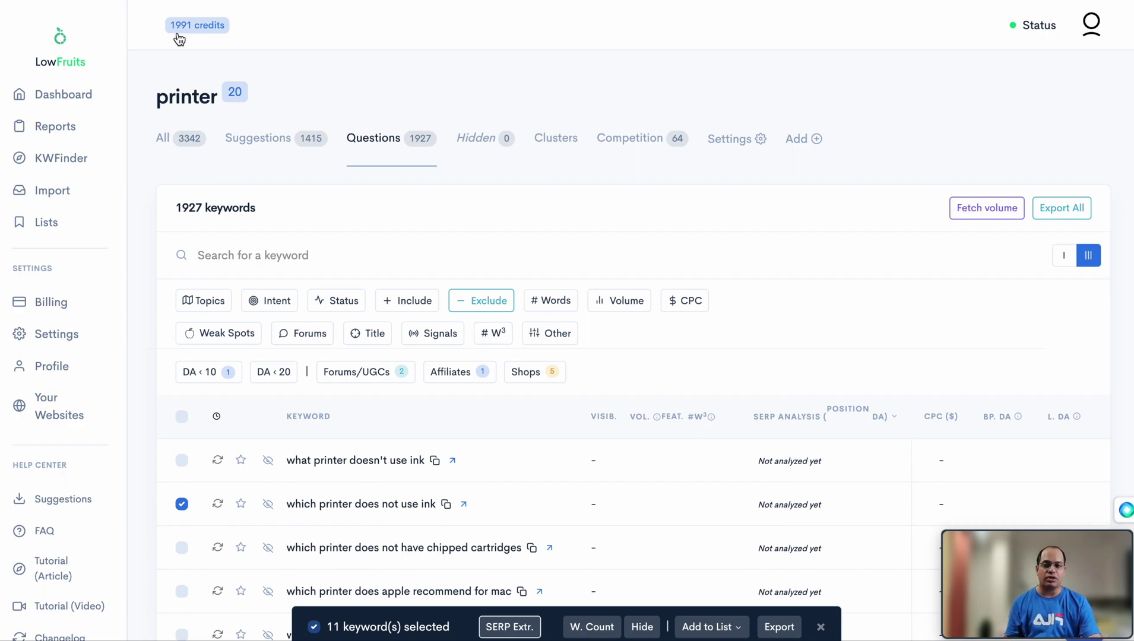
scroll(300, 314, down, 4)
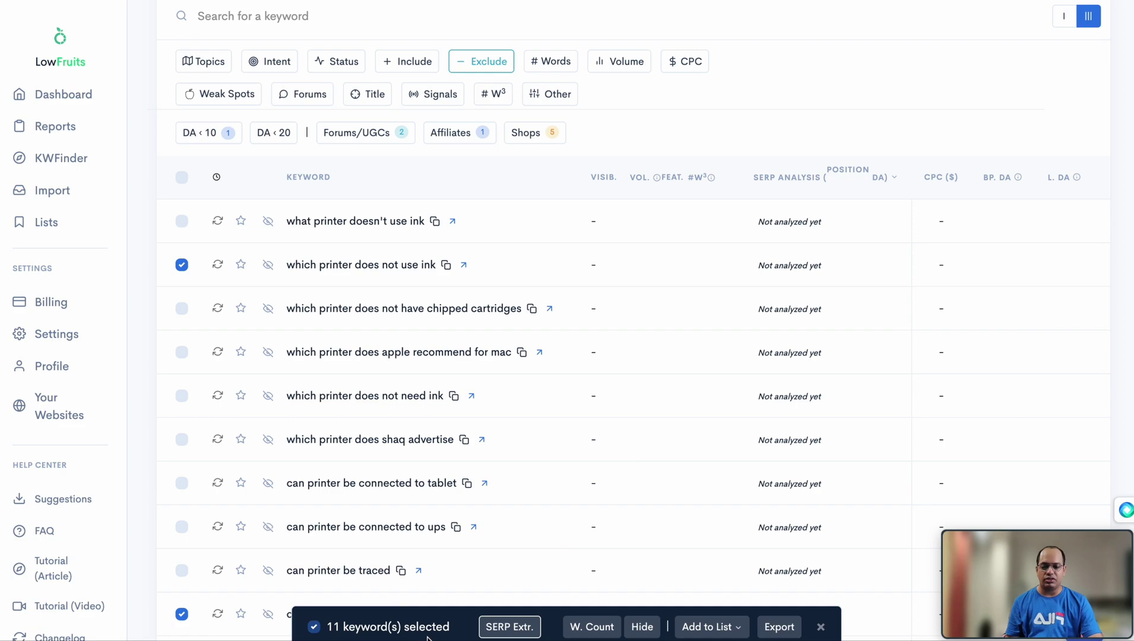
Run SERP Extr. on the eleven selected keywords and review the loaded volumes and rankings
click(511, 628)
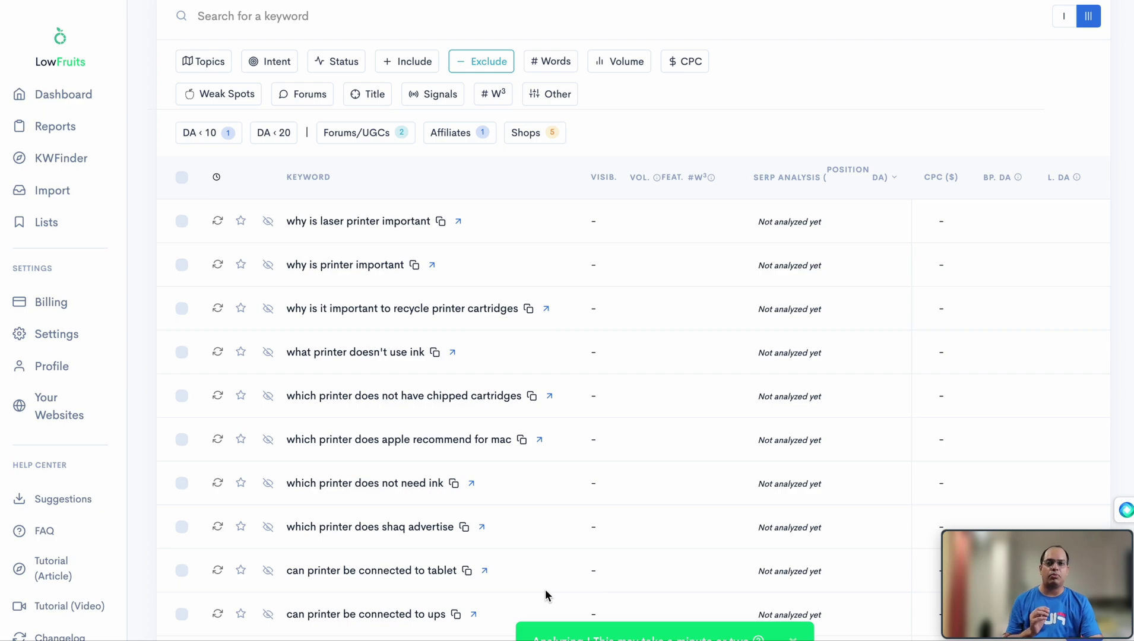
scroll(545, 589, down, 5)
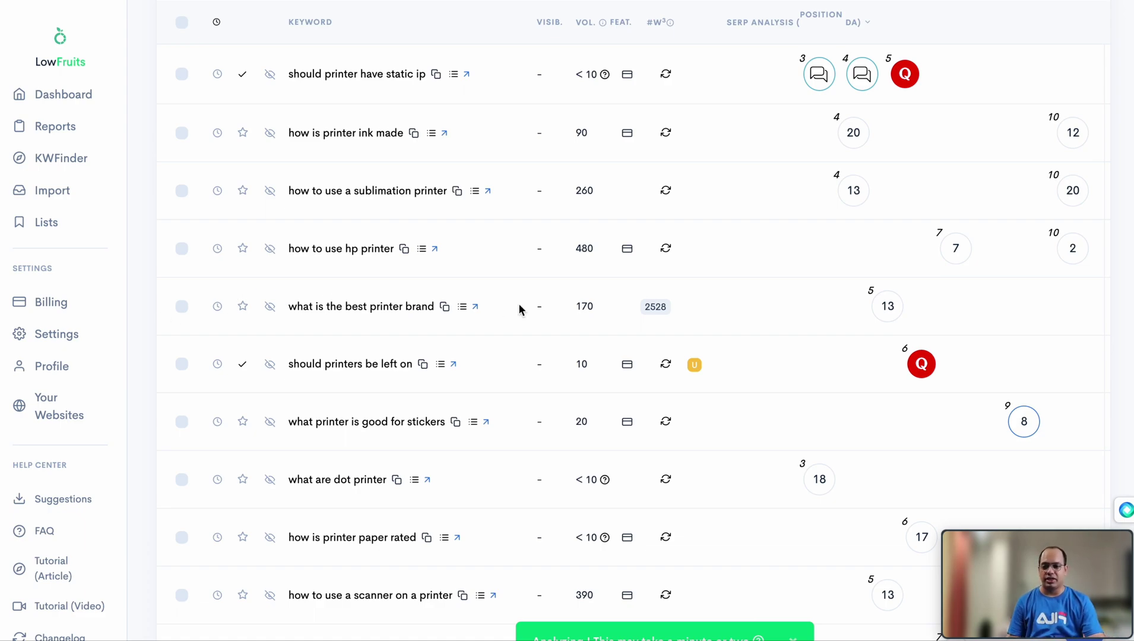
scroll(518, 304, down, 1)
scroll(558, 109, up, 2)
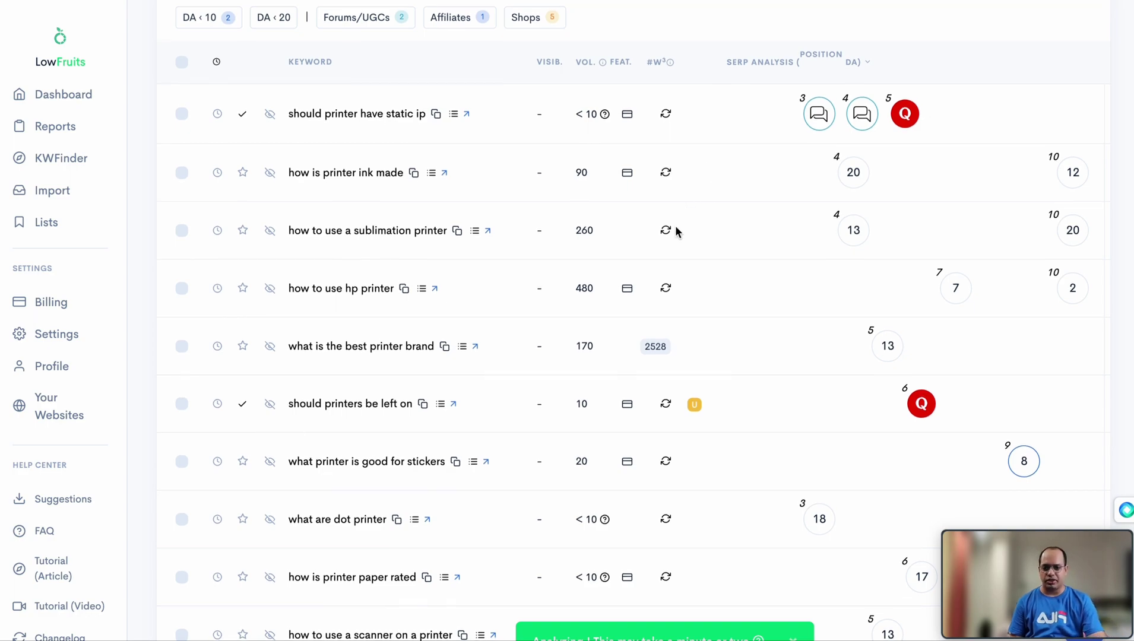
scroll(453, 134, down, 1)
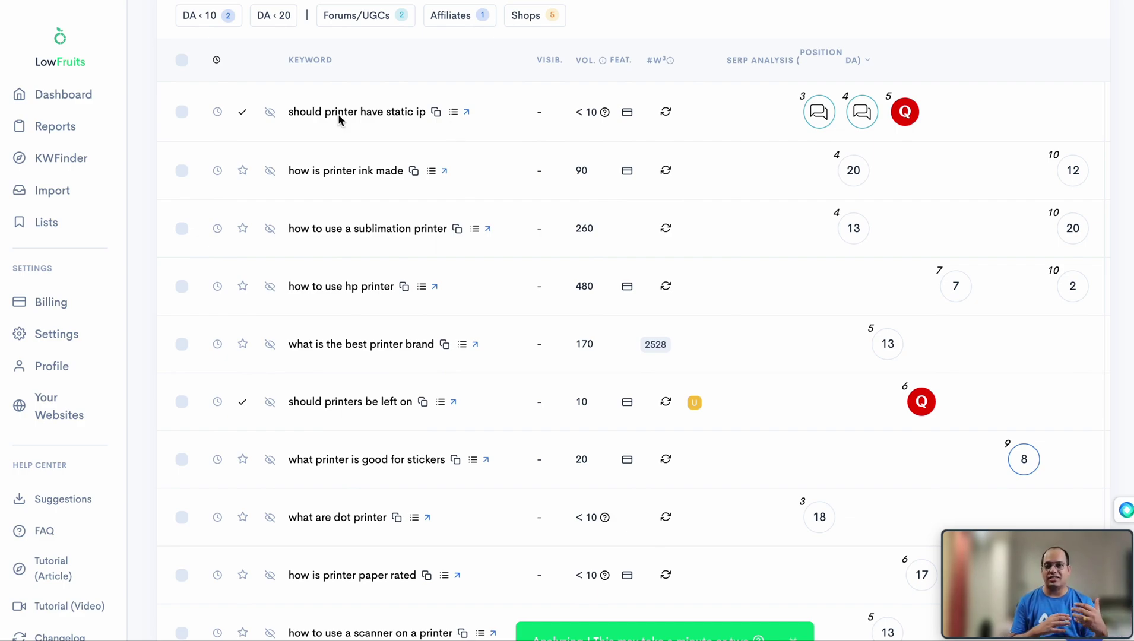
Expand the top-10 SERP for 'should printer have static ip', review it, then collapse it
click(453, 111)
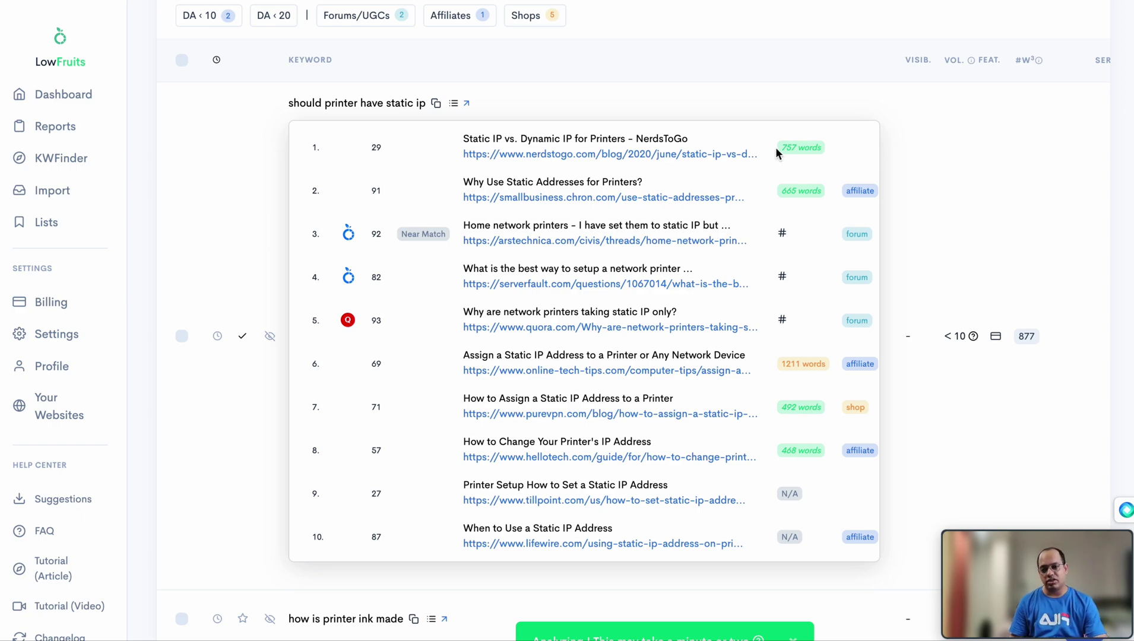
click(812, 148)
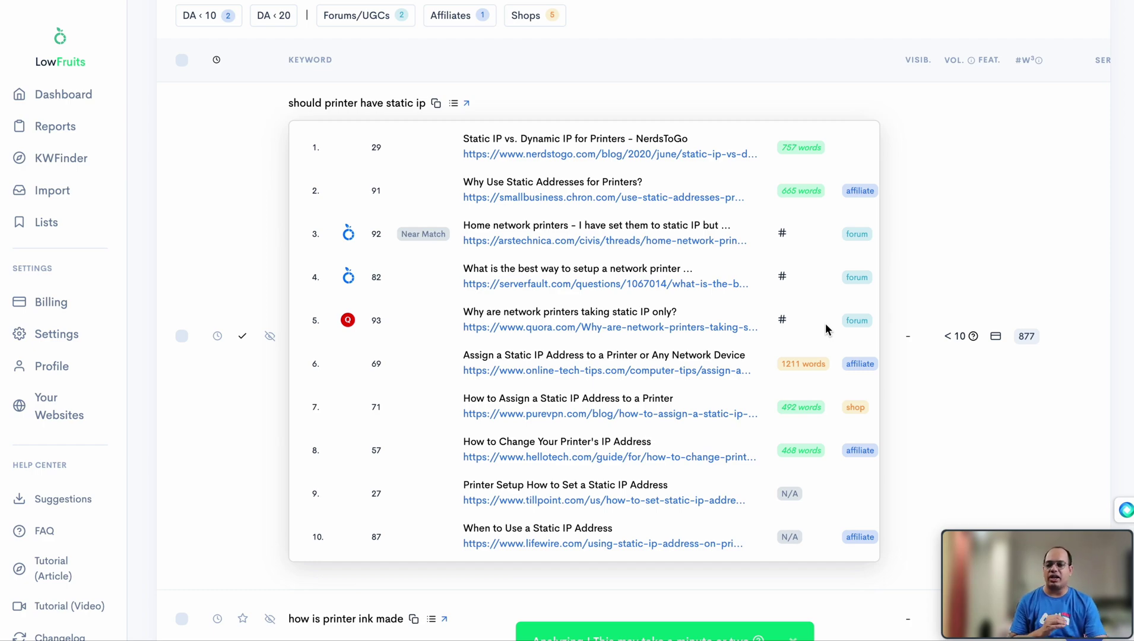
click(453, 104)
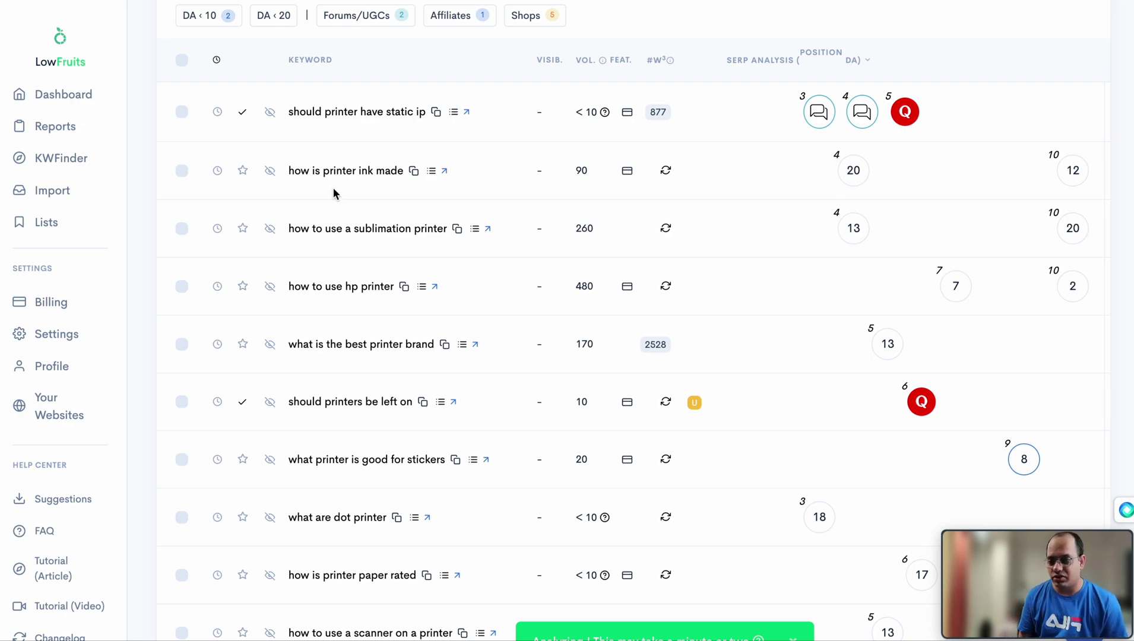
Expand the SERP panel for 'how is printer ink made' and scroll through its results
click(431, 171)
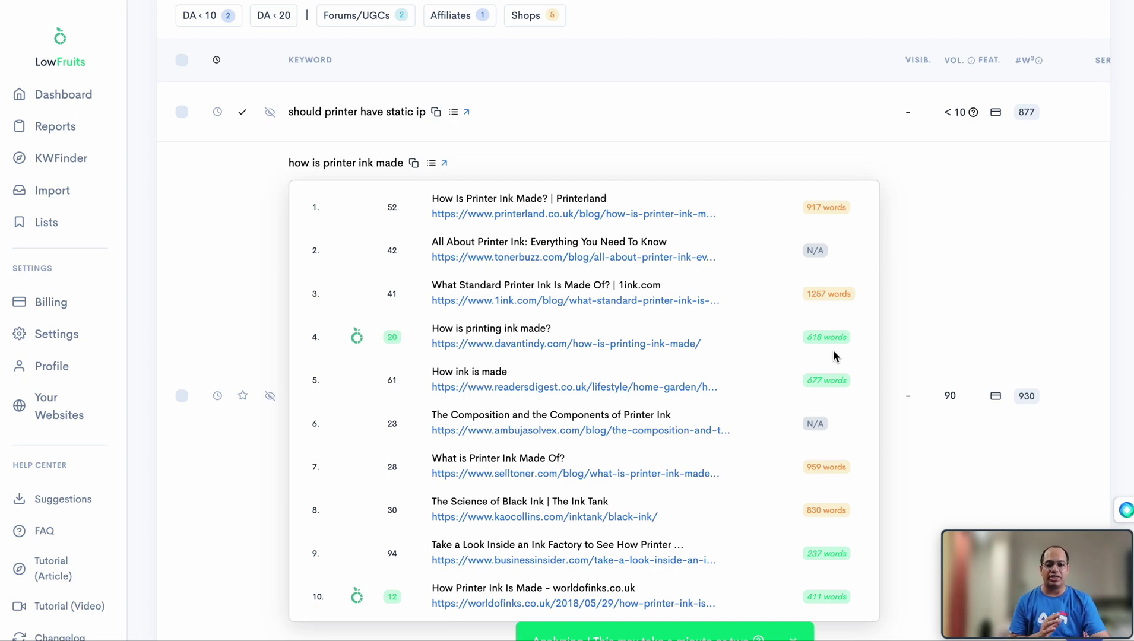
scroll(833, 349, down, 2)
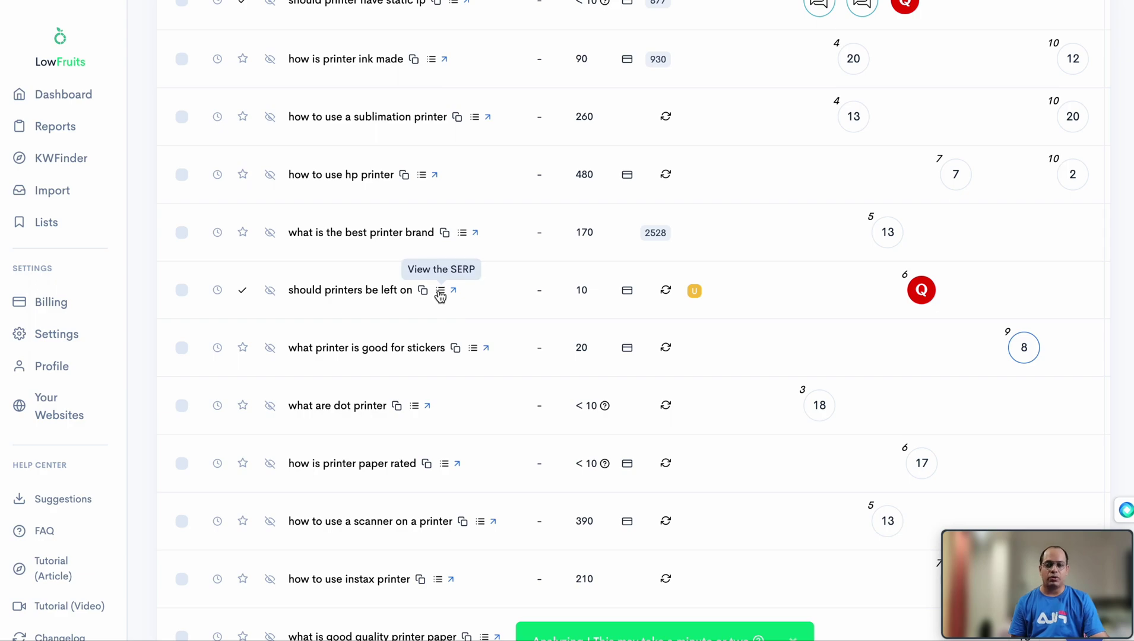
Expand the SERP for 'should printers be left on', wait for word counts, then collapse it
click(440, 291)
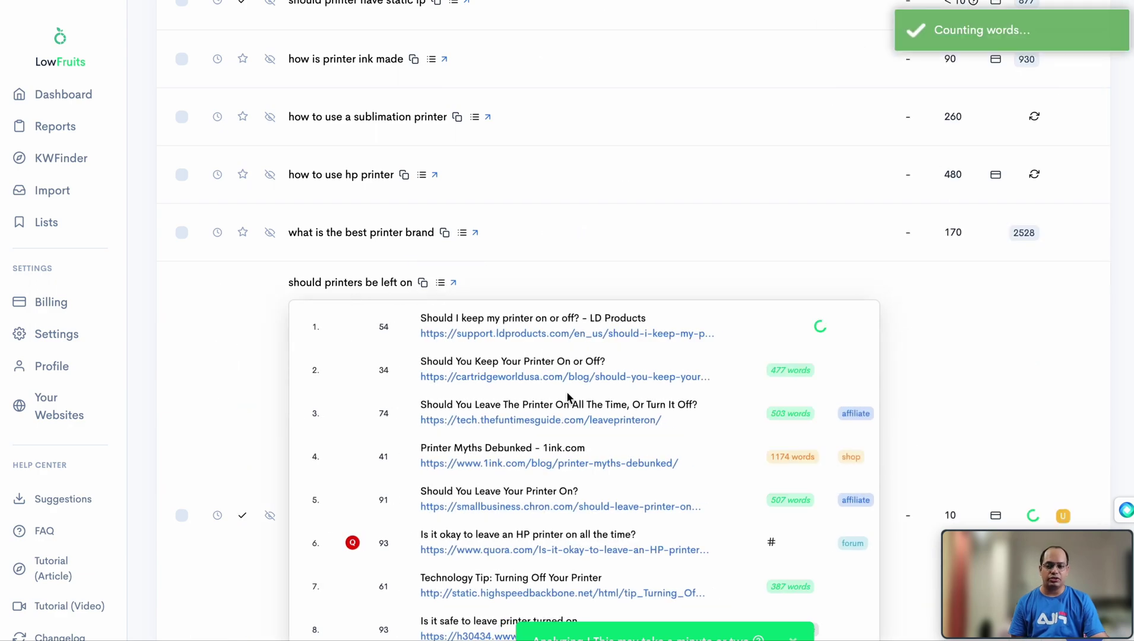
scroll(566, 395, down, 3)
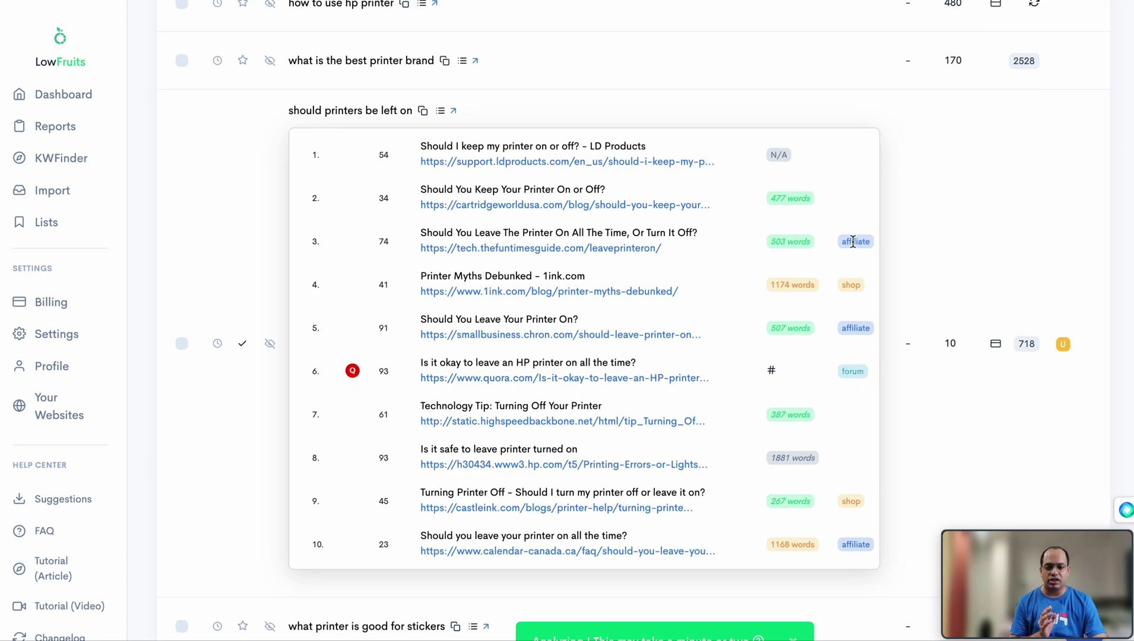
click(789, 340)
scroll(387, 258, up, 3)
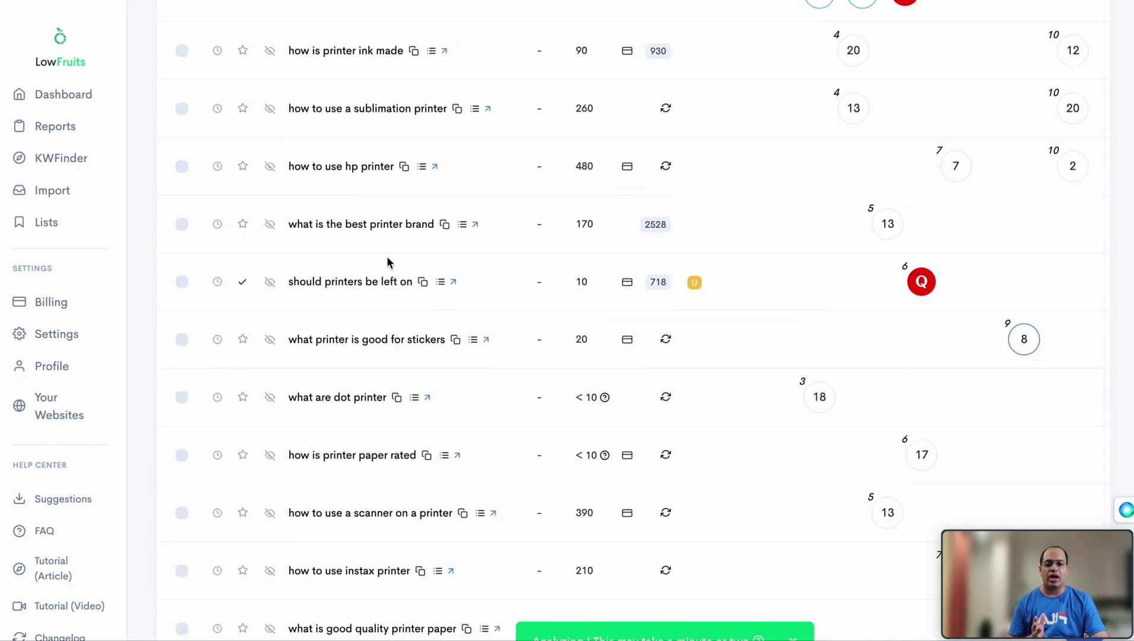
scroll(387, 262, up, 3)
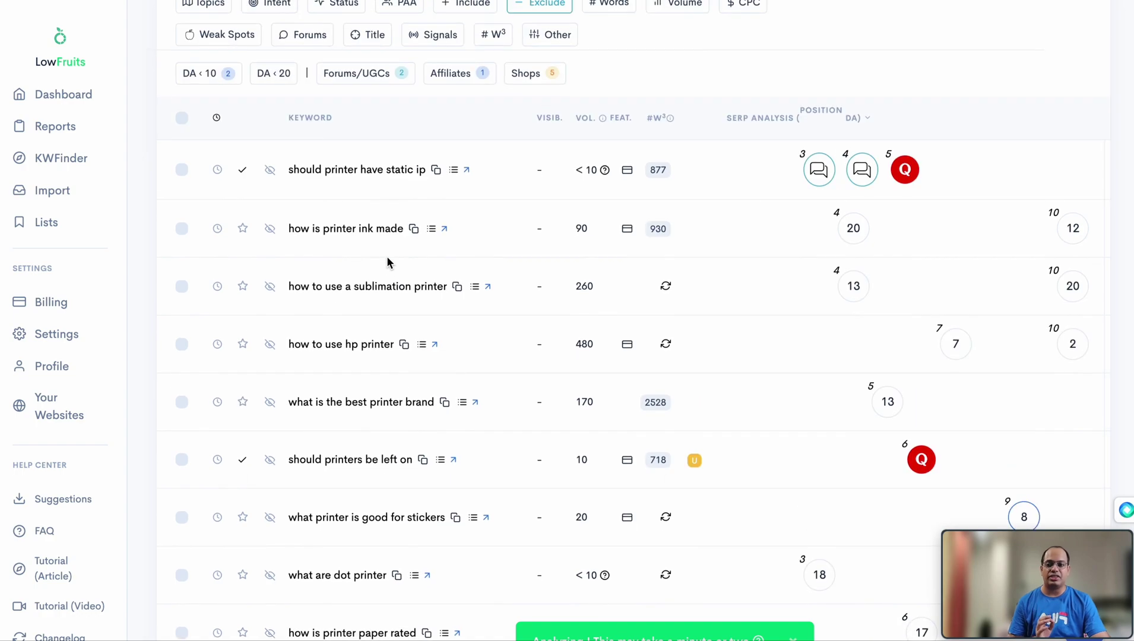
scroll(401, 240, down, 2)
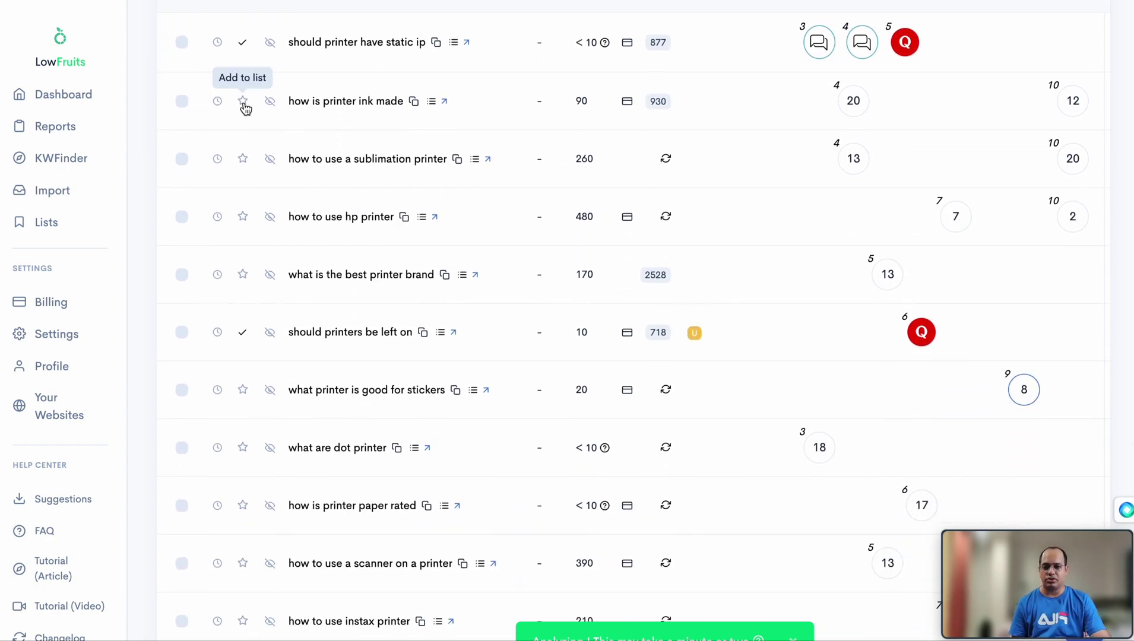
Select seven keywords, from 'how is printer ink made' to 'which printer brand is best'
click(182, 101)
click(183, 163)
scroll(178, 176, down, 3)
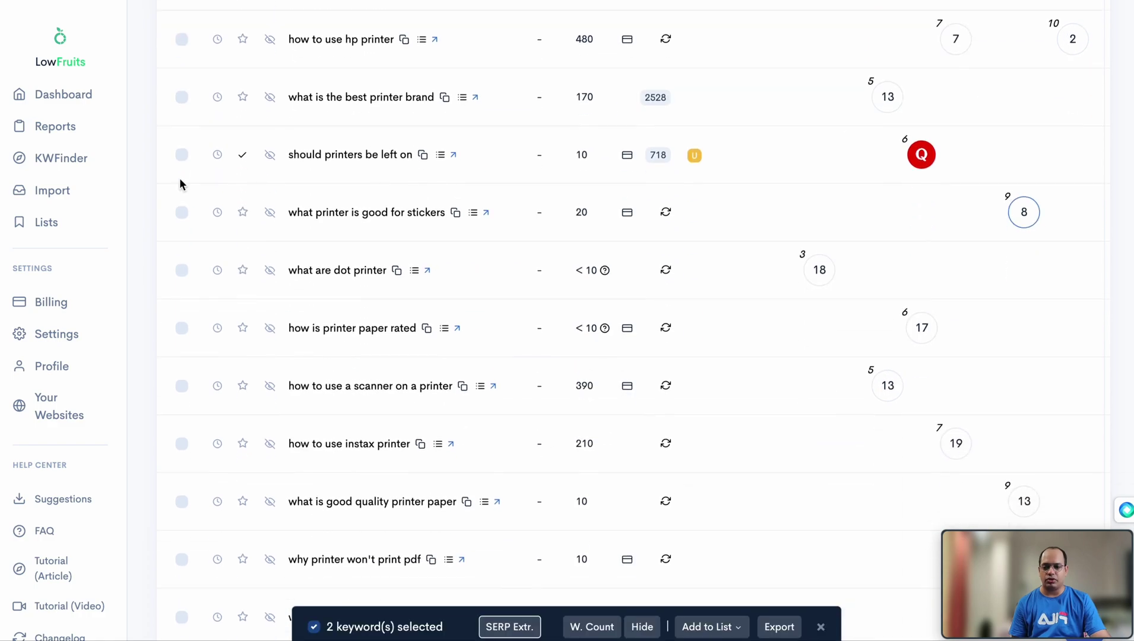
click(182, 273)
scroll(202, 320, down, 1)
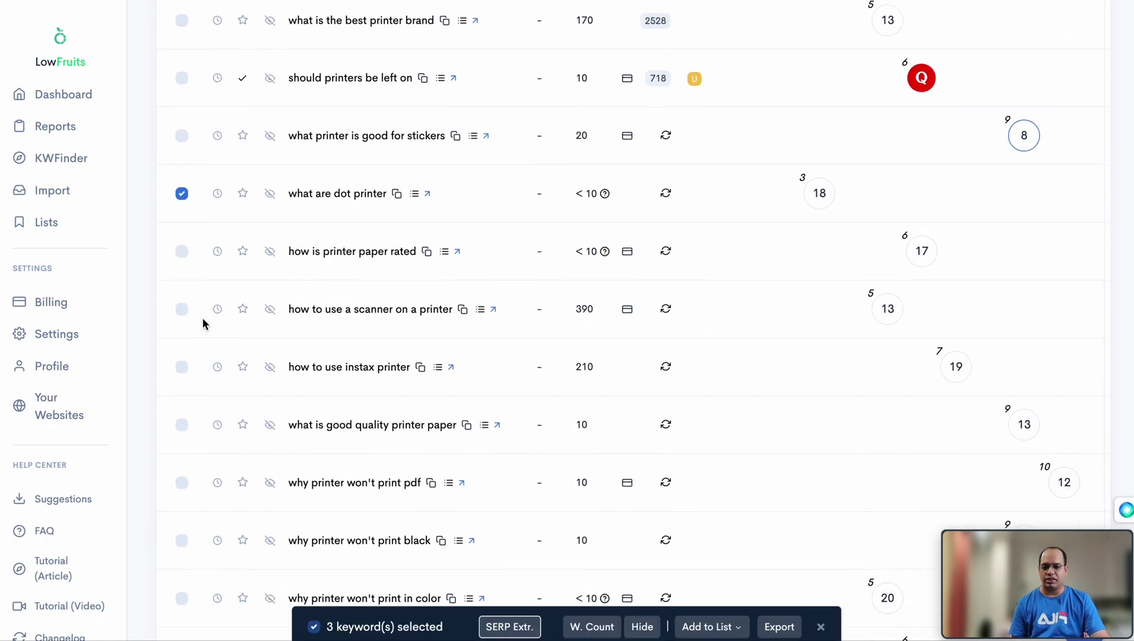
click(182, 251)
click(181, 309)
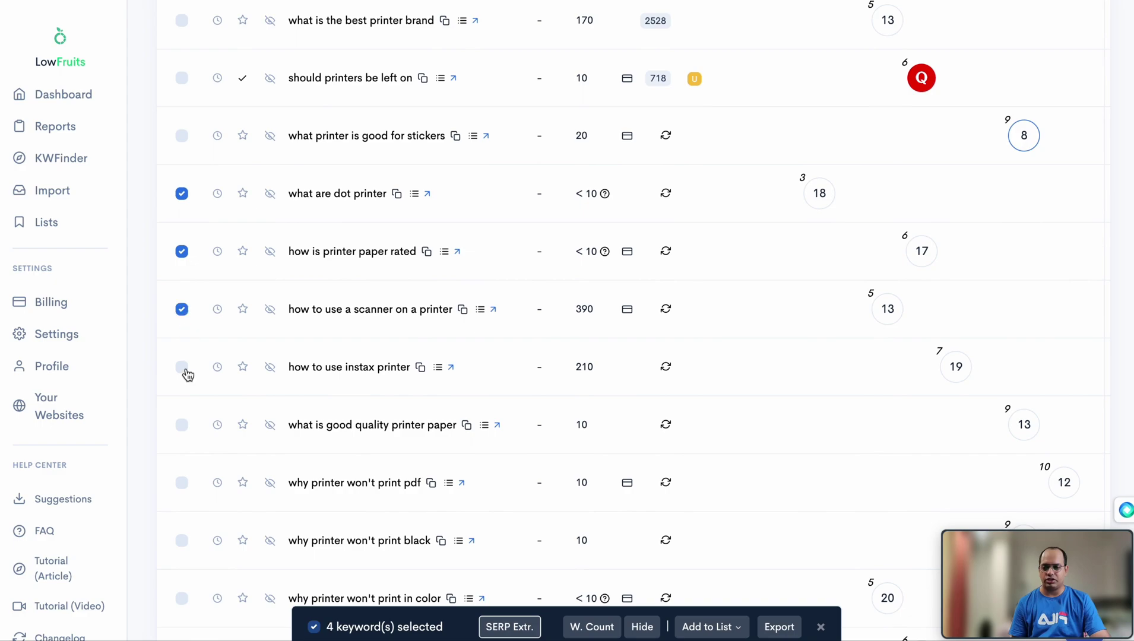
click(183, 368)
scroll(186, 370, down, 5)
click(182, 339)
Add the selected keywords to the Printer Keyword List
click(721, 630)
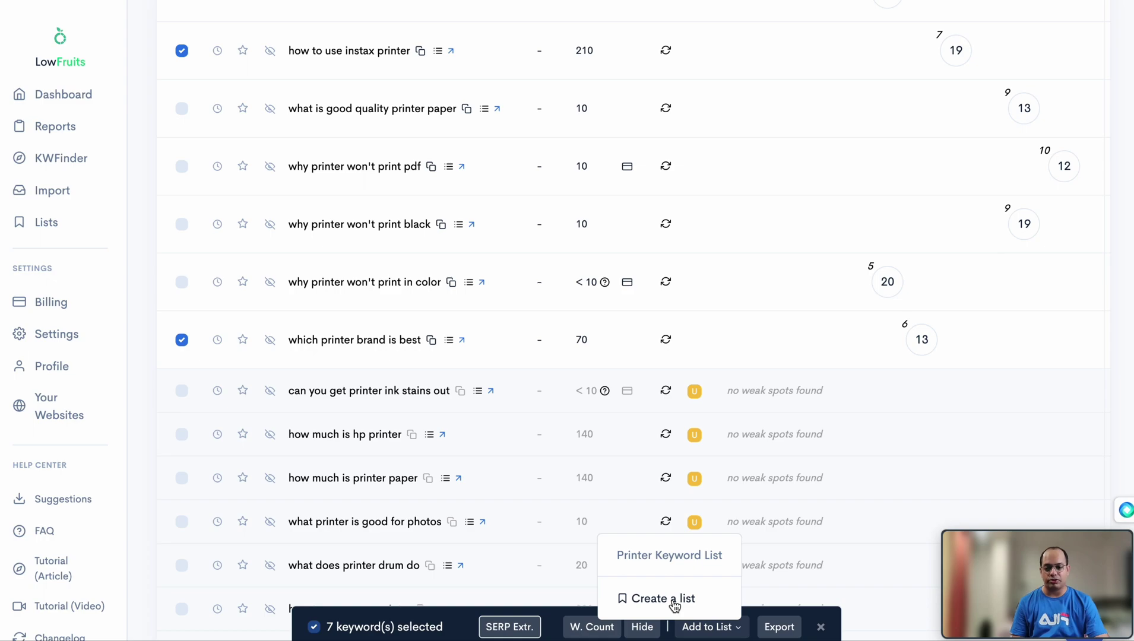
click(671, 562)
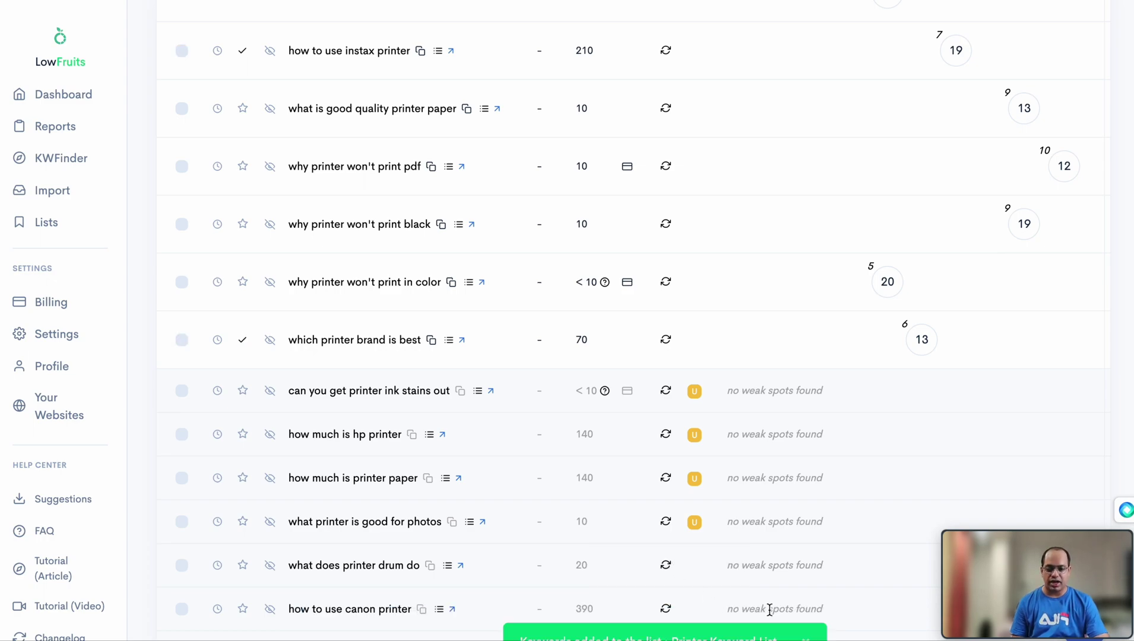
scroll(279, 359, up, 8)
scroll(279, 359, up, 2)
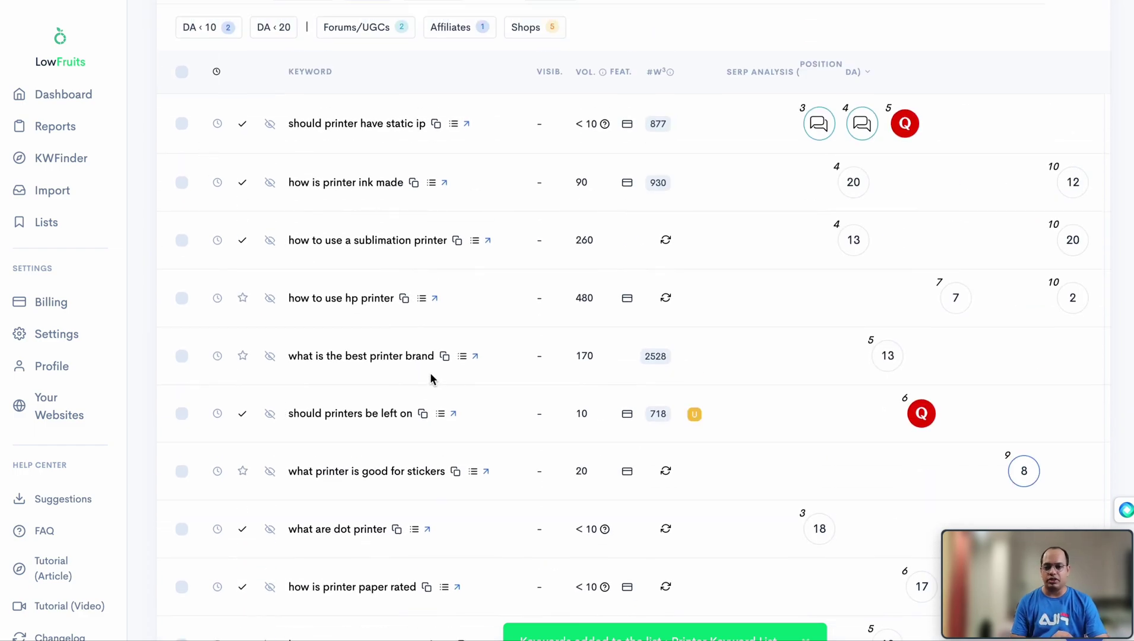
scroll(430, 378, down, 2)
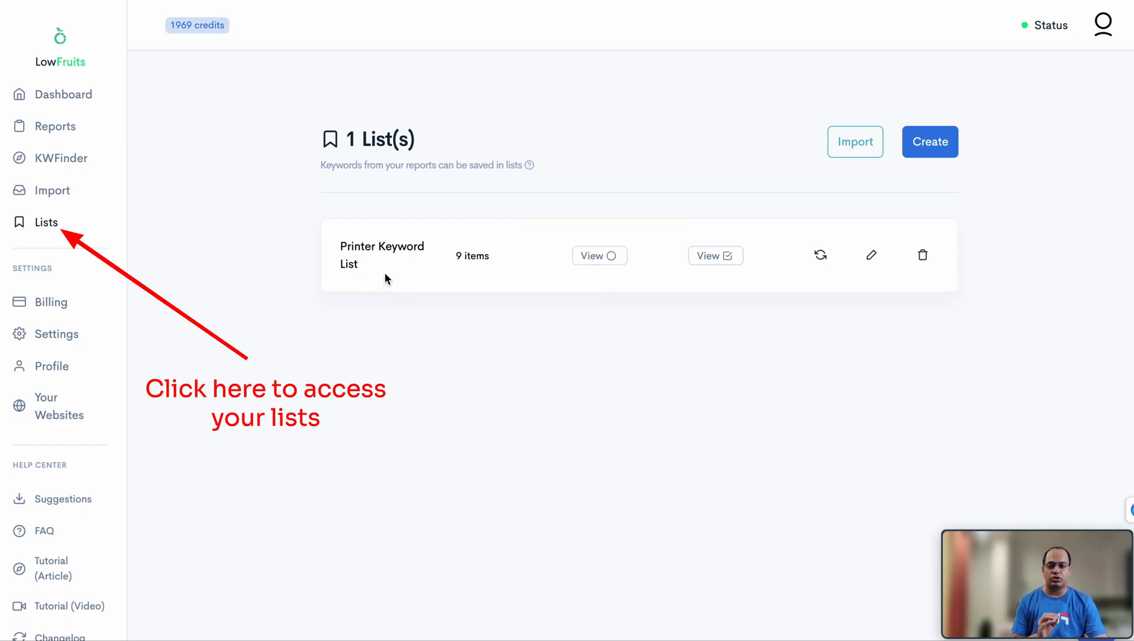
Open the Printer Keyword List, browse its saved keywords, then return to Reports
click(610, 261)
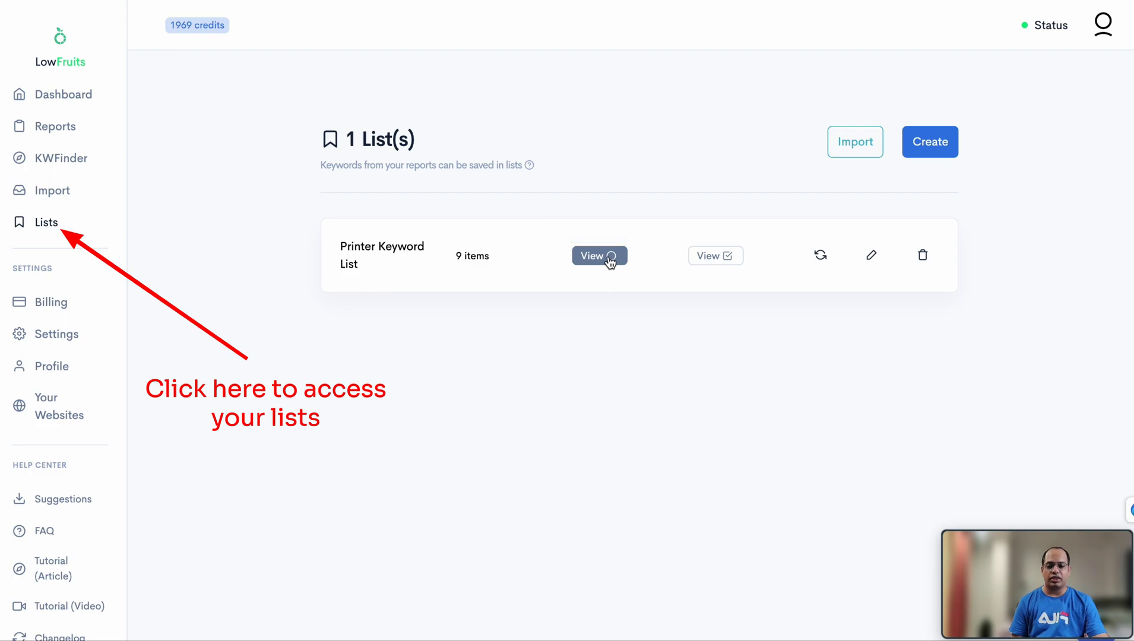
scroll(492, 325, down, 4)
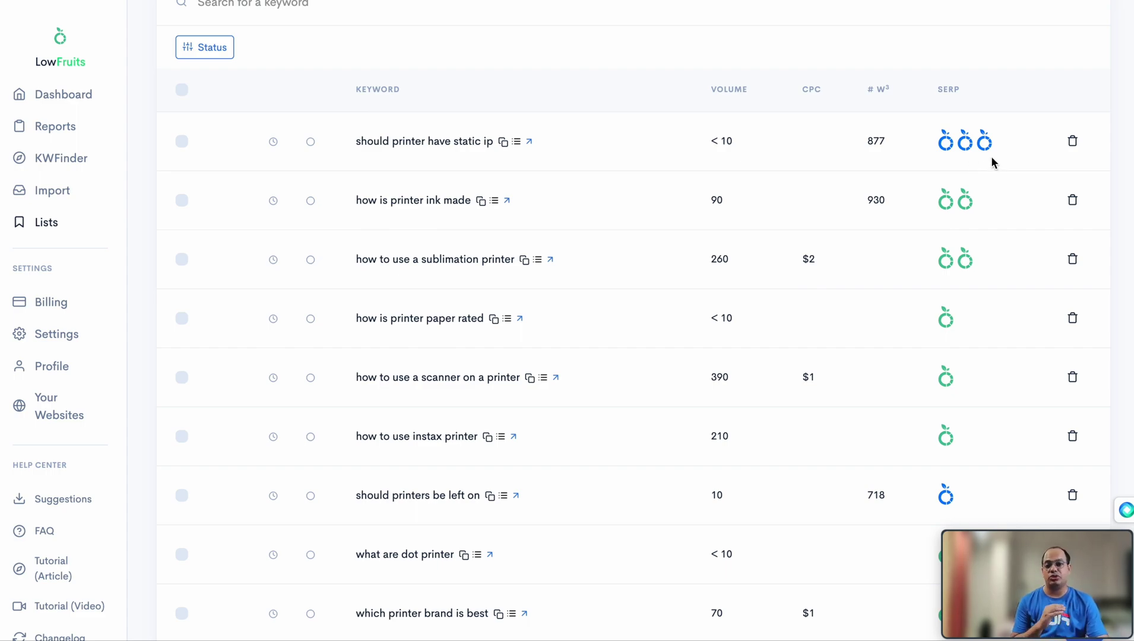
mouse_move(989, 147)
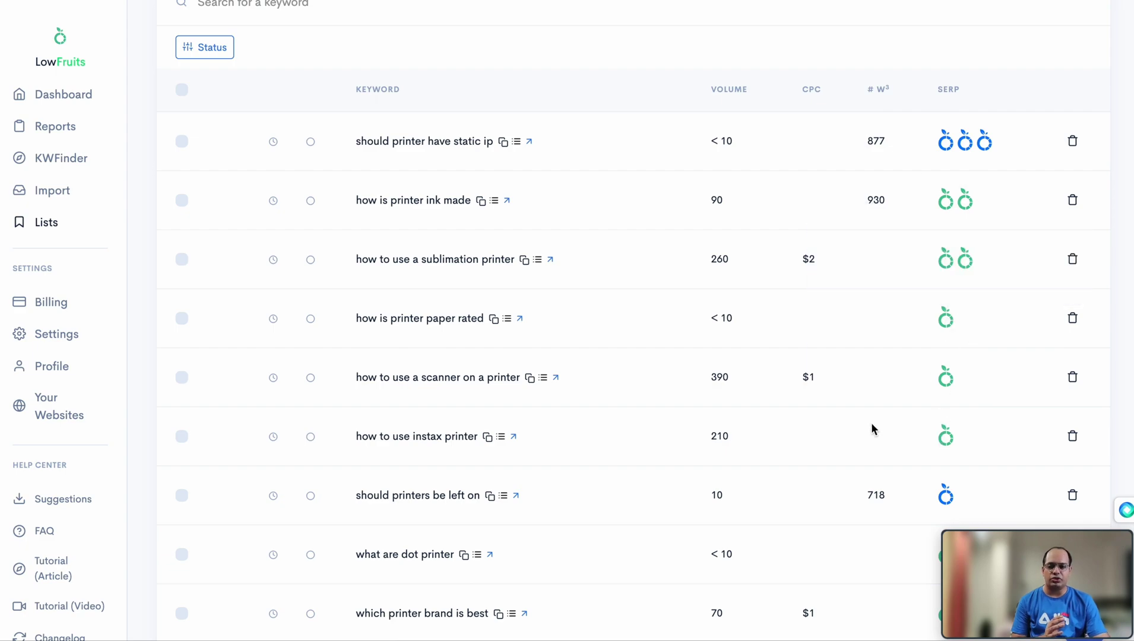
click(56, 129)
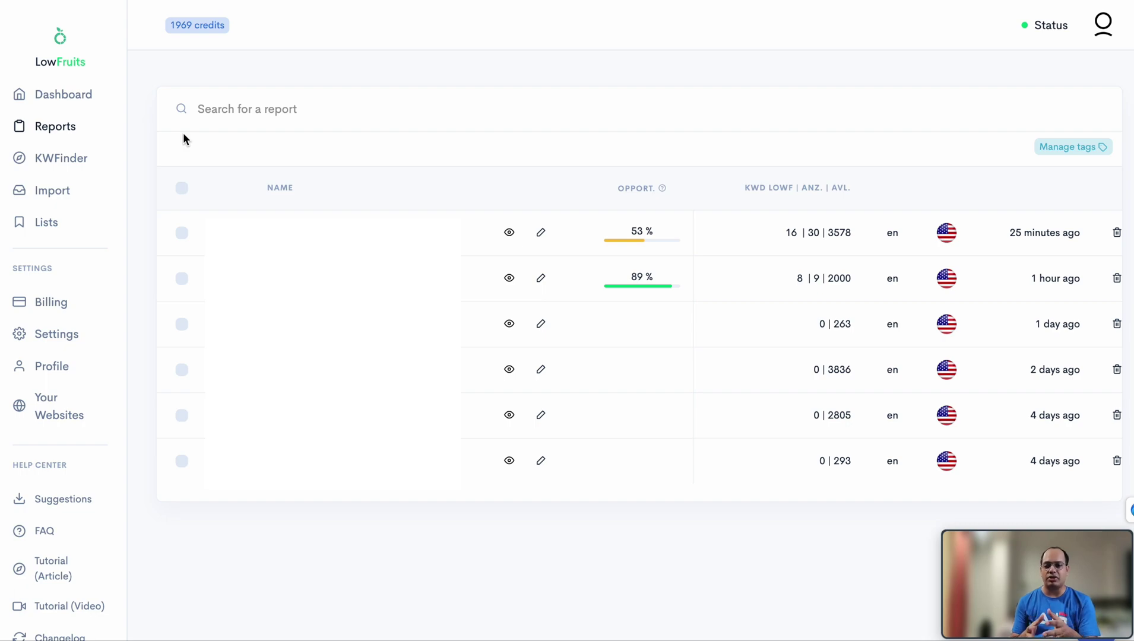
Go to the Import page for bulk keyword analysis, preset to United States and English
click(53, 192)
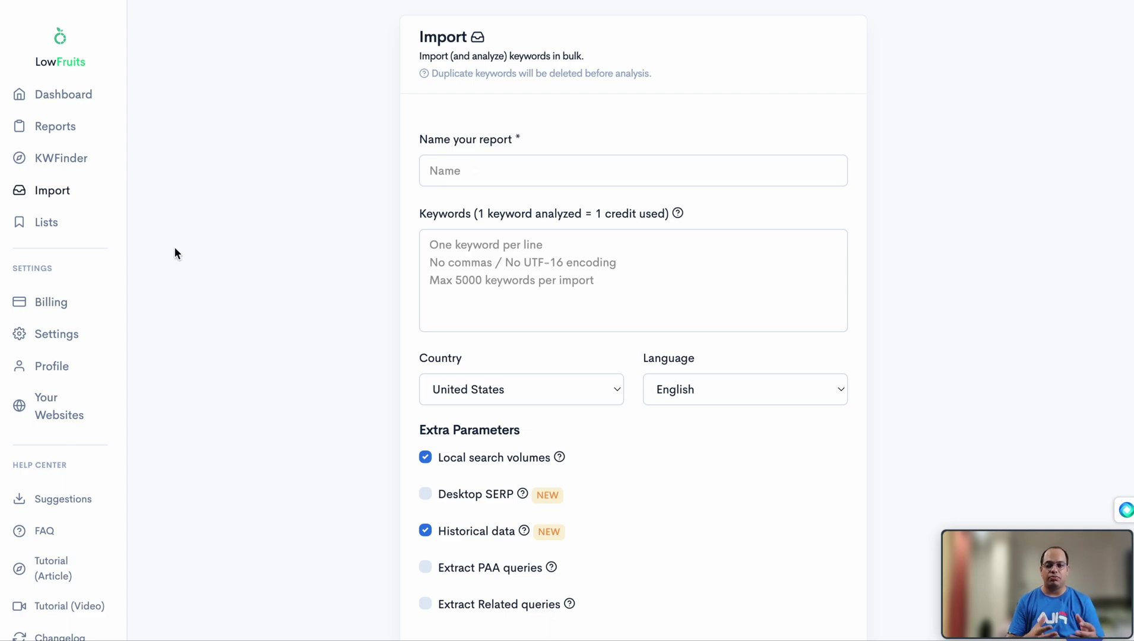
click(475, 249)
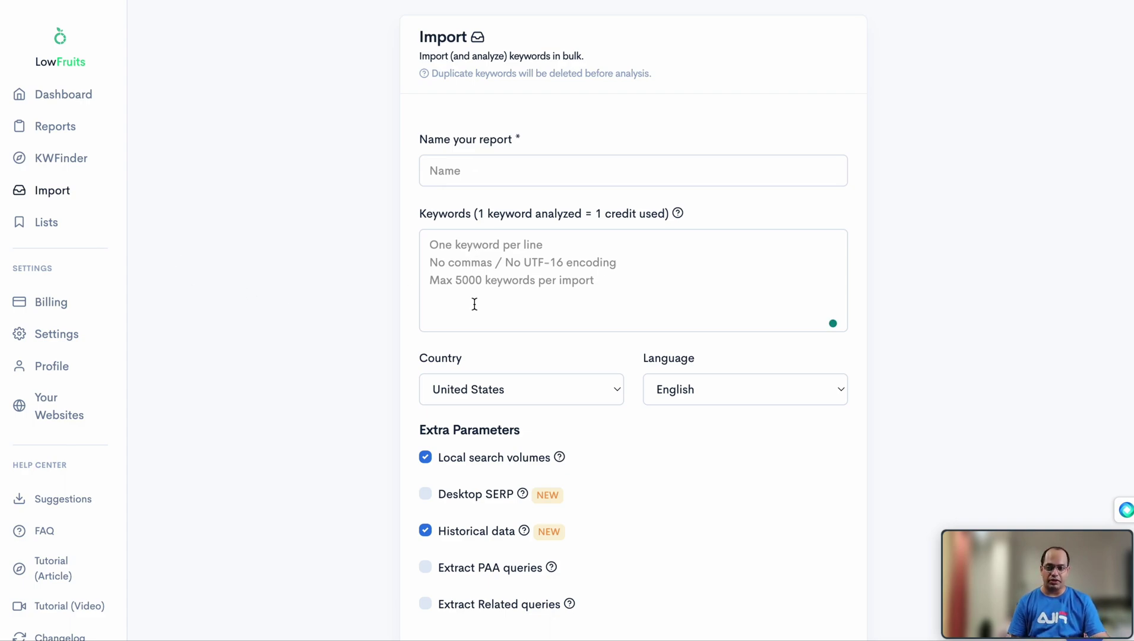
scroll(422, 250, down, 5)
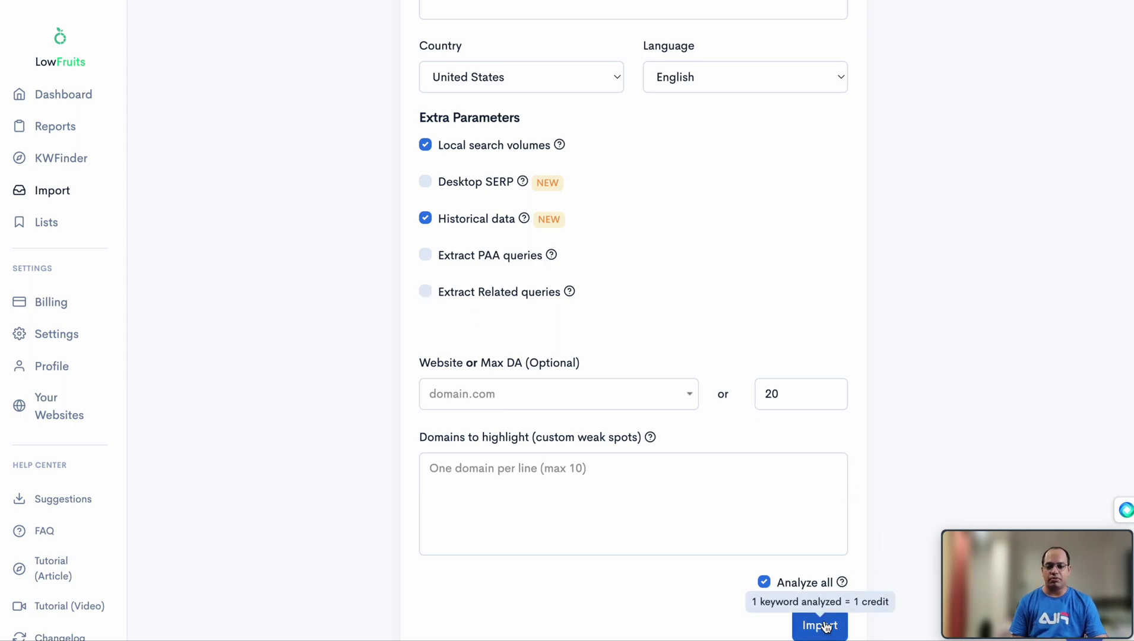
scroll(869, 375, up, 3)
scroll(868, 373, up, 2)
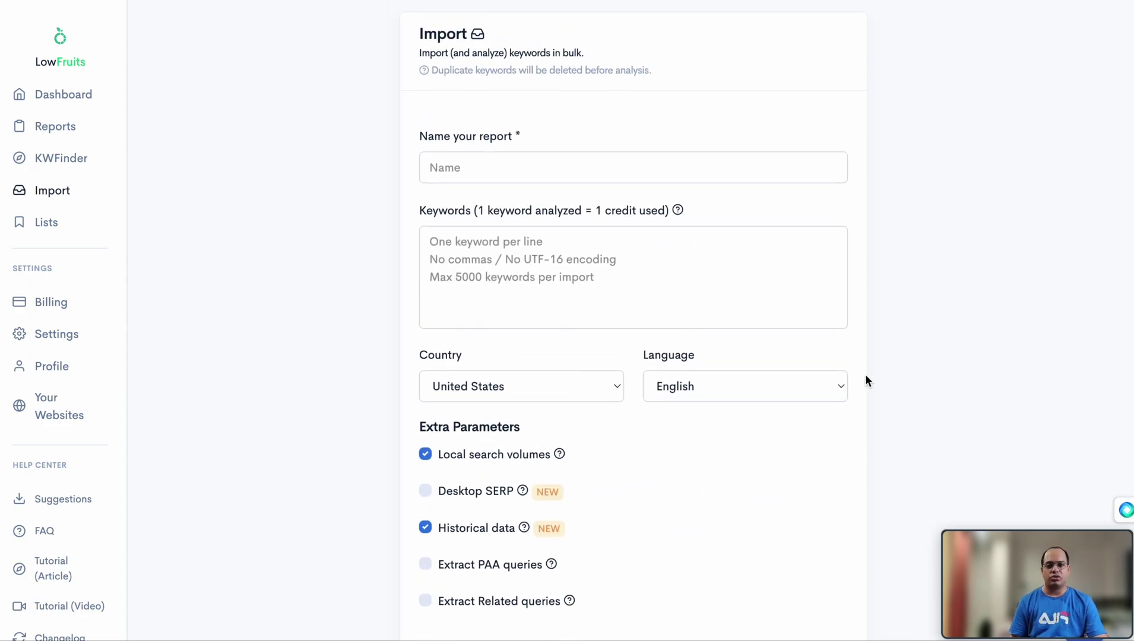